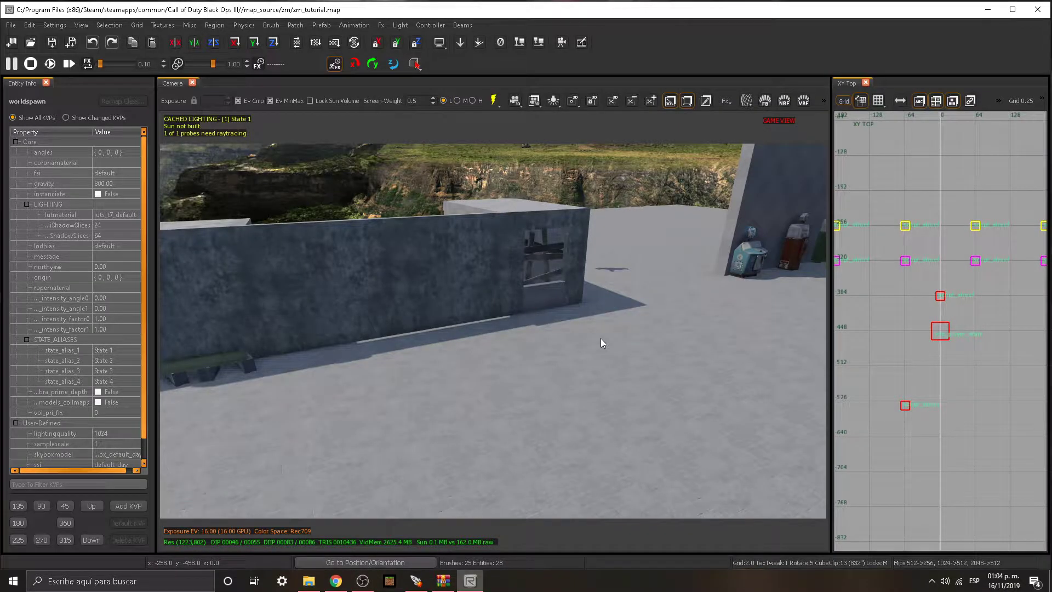
# Select the middle section of the concrete wall and set the grid size to 0.25.
pyautogui.moveTo(681, 393); pyautogui.dragTo(528, 362, button='right')
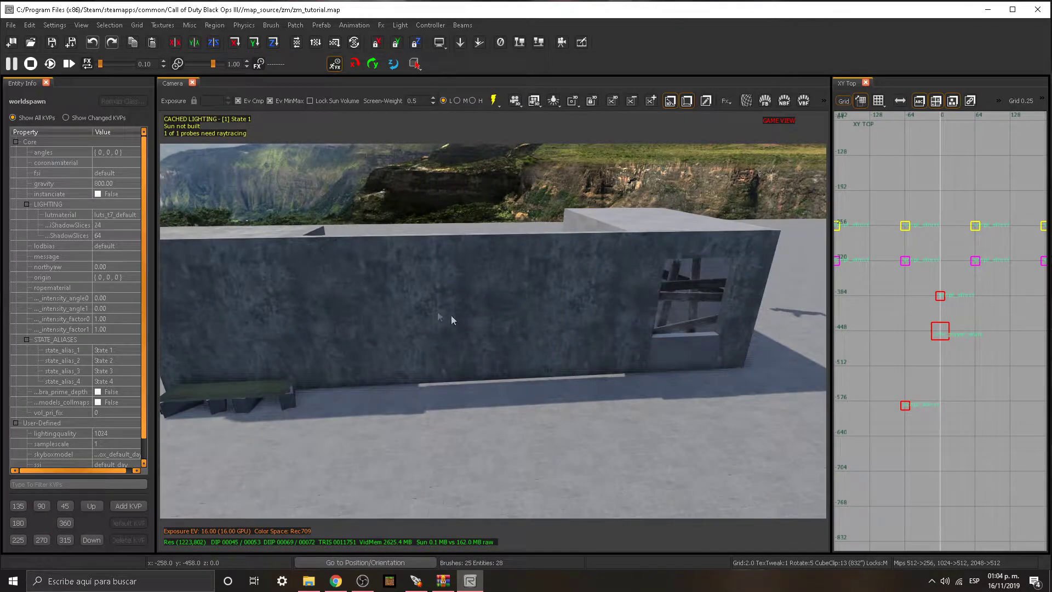
pyautogui.rightClick(670, 357)
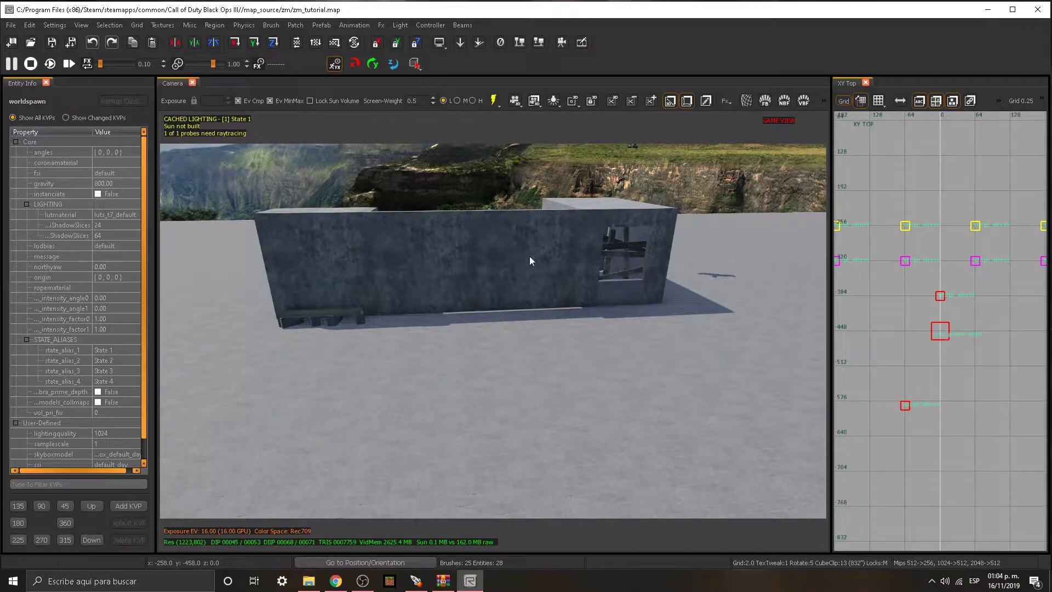
pyautogui.keyDown('shift'); pyautogui.click(504, 259); pyautogui.keyUp('shift')
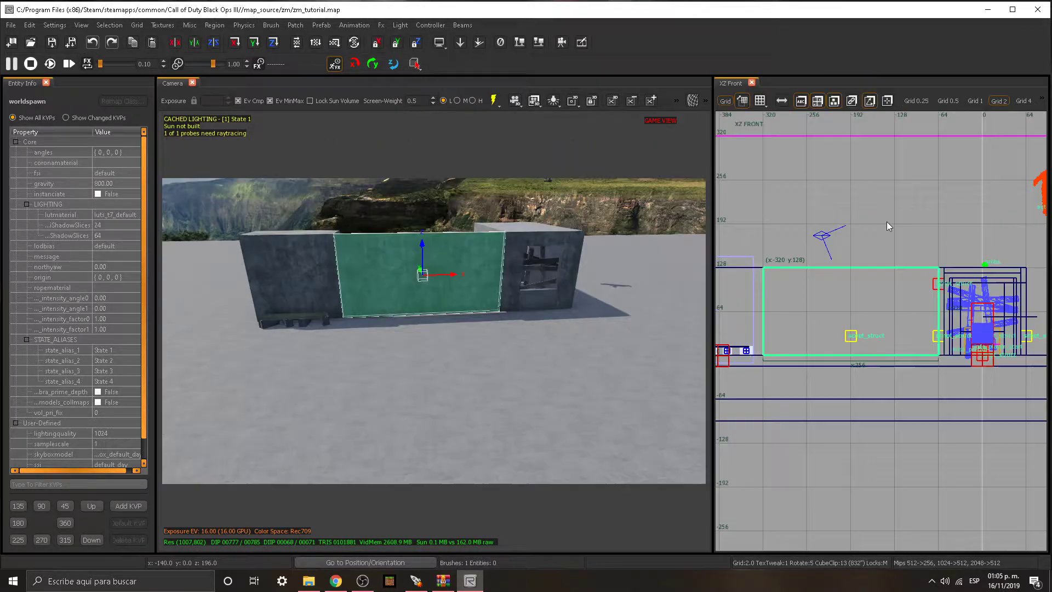
pyautogui.scroll(-2, 886, 222)
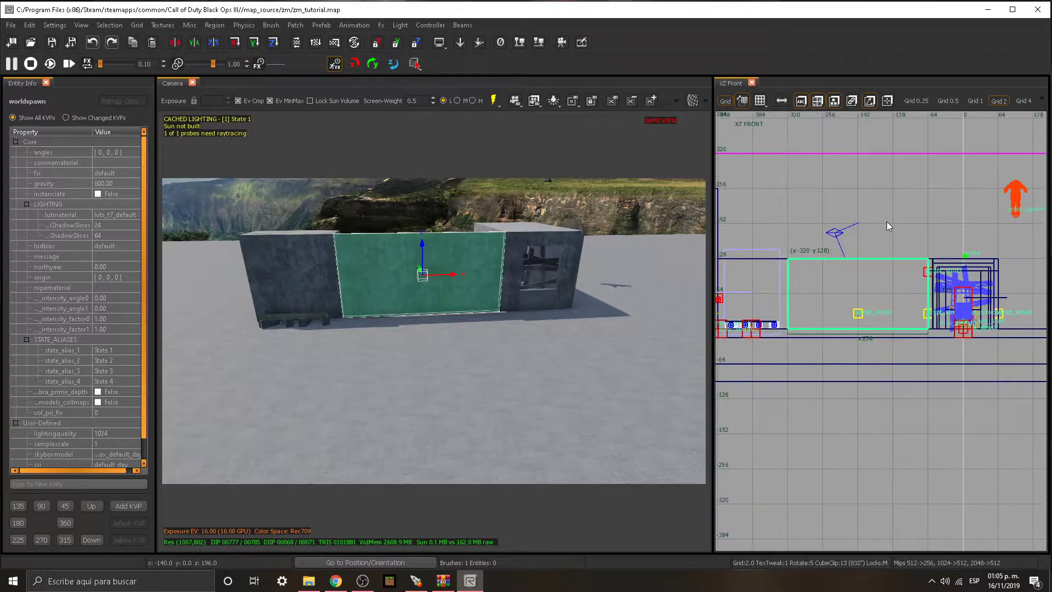
pyautogui.moveTo(886, 221); pyautogui.dragTo(915, 304, button='right')
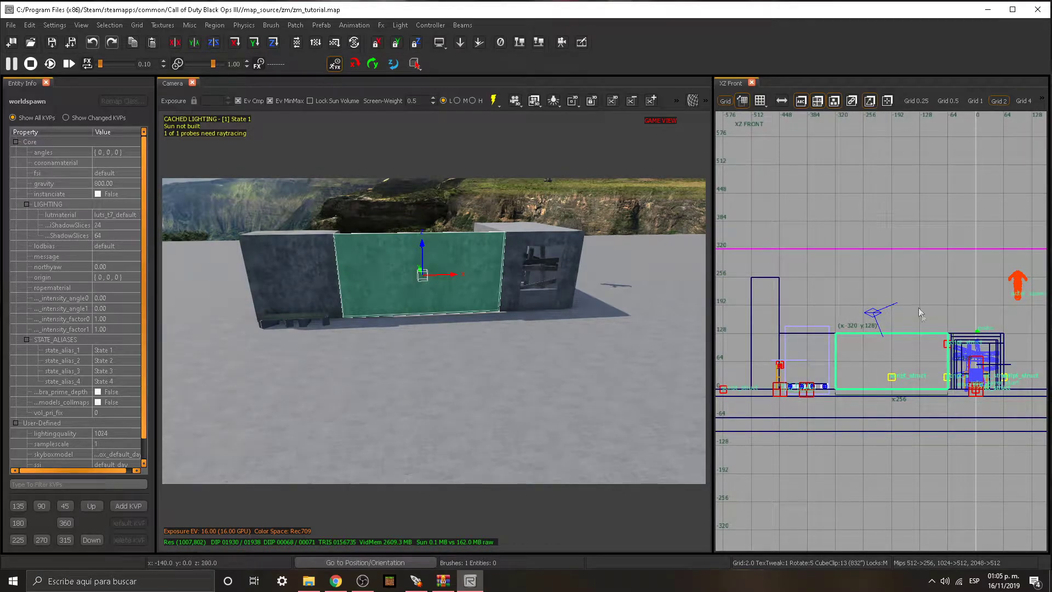
pyautogui.scroll(2, 932, 375)
pyautogui.moveTo(906, 368); pyautogui.dragTo(951, 348, button='right')
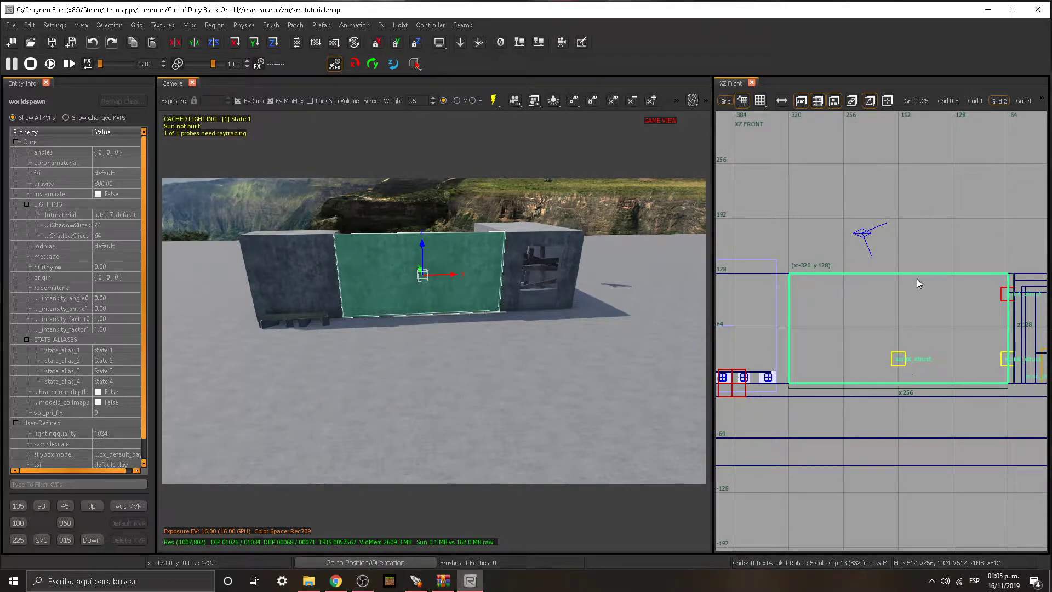
pyautogui.click(912, 101)
# Place clip points in the front view at the wall section's opposite corners, X -320, Z 128 and X -64, Z 0.
pyautogui.scroll(1, 792, 294)
pyautogui.scroll(3, 791, 292)
pyautogui.scroll(8, 797, 241)
pyautogui.moveTo(766, 249); pyautogui.dragTo(843, 246, button='right')
pyautogui.scroll(2, 841, 255)
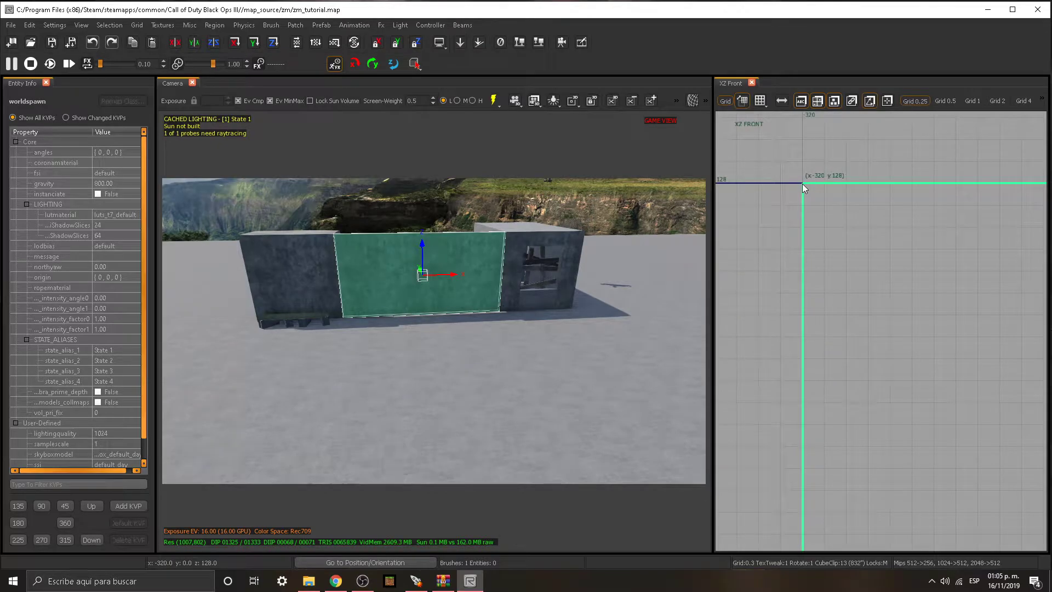
pyautogui.scroll(-1, 836, 251)
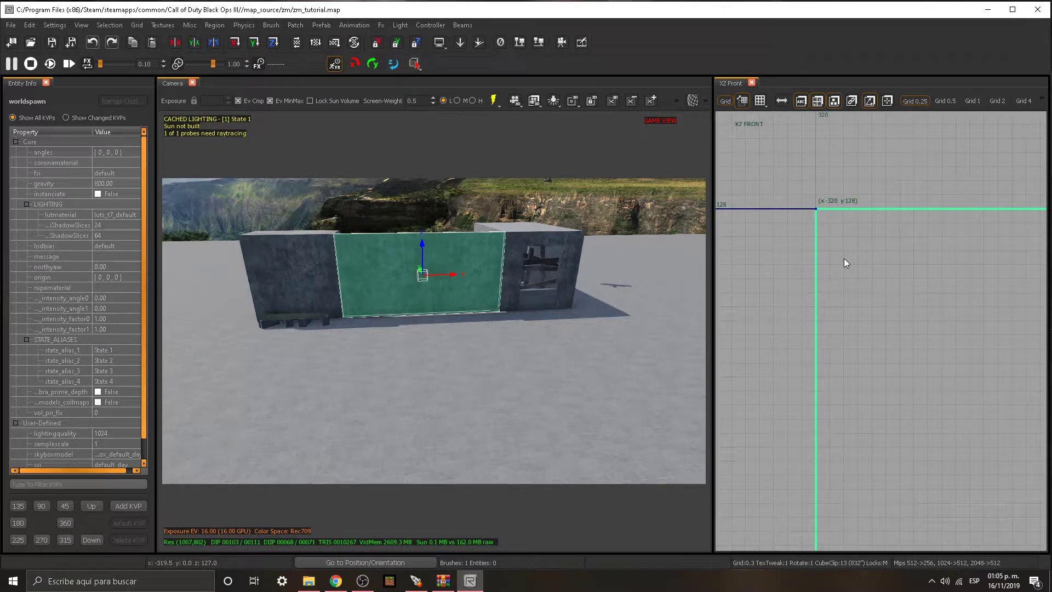
pyautogui.scroll(-2, 824, 217)
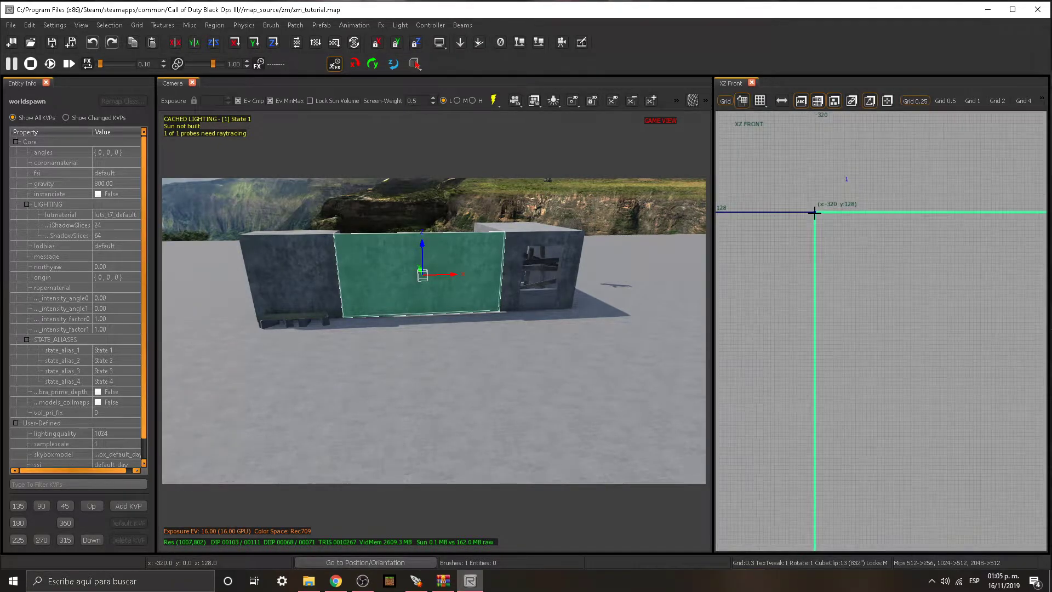
pyautogui.scroll(-4, 824, 217)
pyautogui.scroll(5, 893, 269)
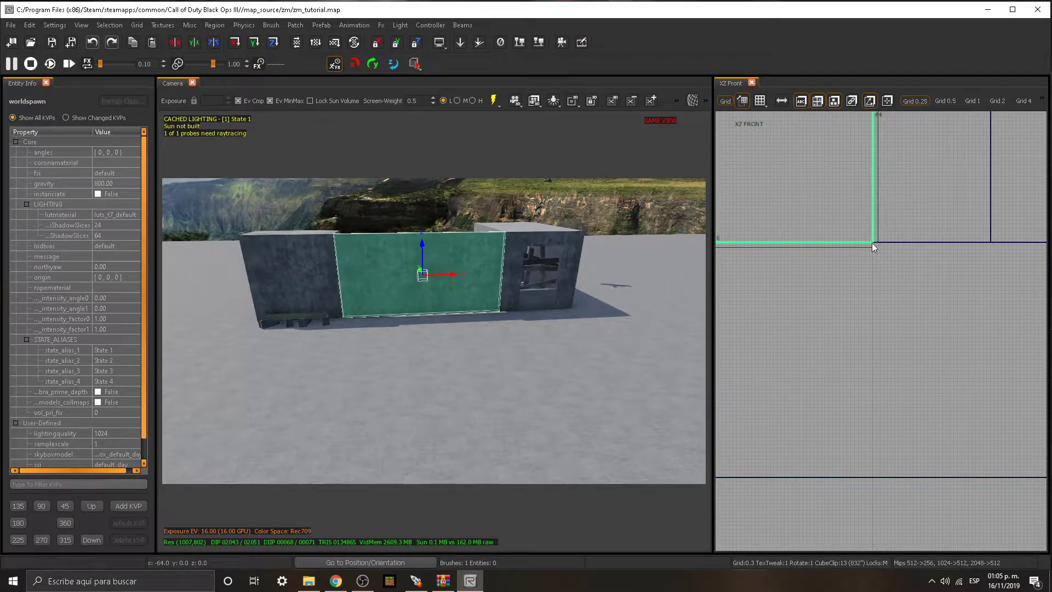
pyautogui.click(873, 242)
# Clip the wall section along the diagonal, keeping the lower triangular part, deselect it and inspect the cut.
pyautogui.scroll(3, 531, 288)
pyautogui.moveTo(531, 289)
pyautogui.mouseDown(button='right')
pyautogui.moveTo(466, 291)
pyautogui.moveTo(524, 299)
pyautogui.mouseUp(button='right')
pyautogui.scroll(-2, 525, 299)
pyautogui.scroll(-2, 442, 229)
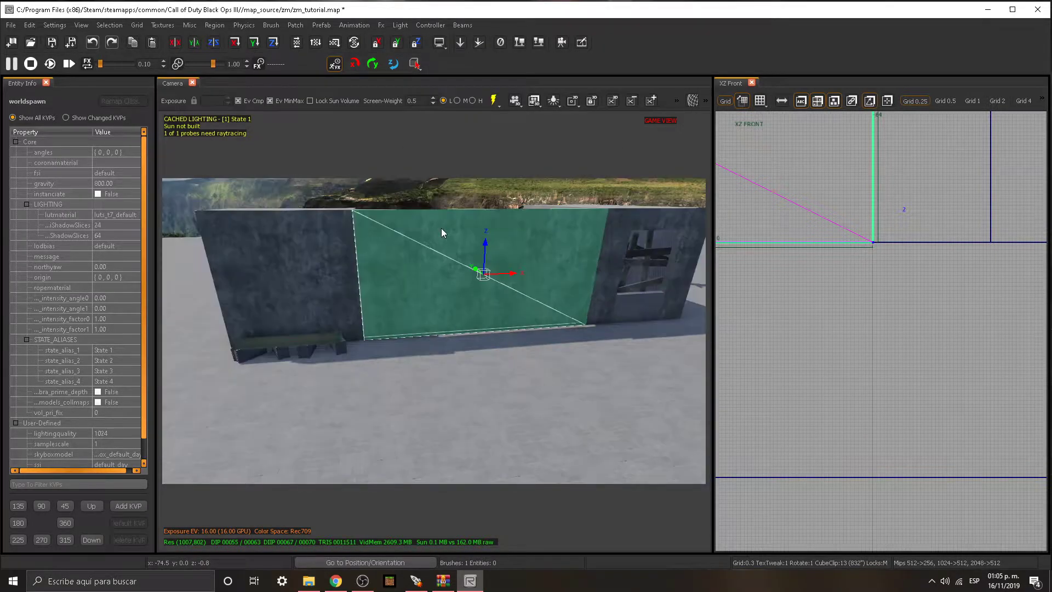
pyautogui.moveTo(442, 229); pyautogui.dragTo(383, 187, button='right')
pyautogui.moveTo(534, 288)
pyautogui.mouseDown(button='right')
pyautogui.moveTo(523, 307)
pyautogui.moveTo(416, 261)
pyautogui.mouseUp(button='right')
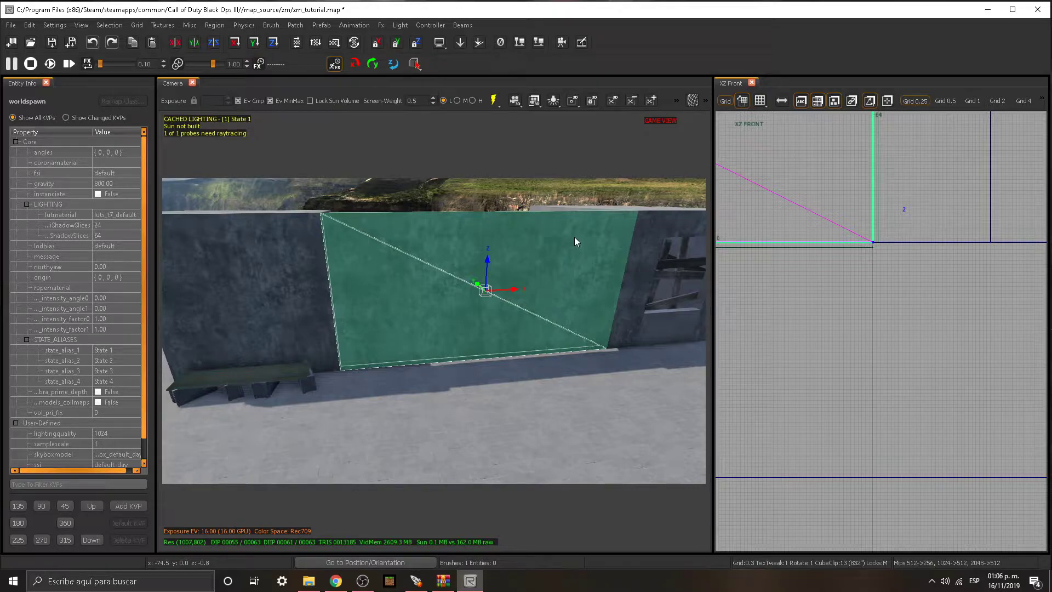
pyautogui.press('Return')
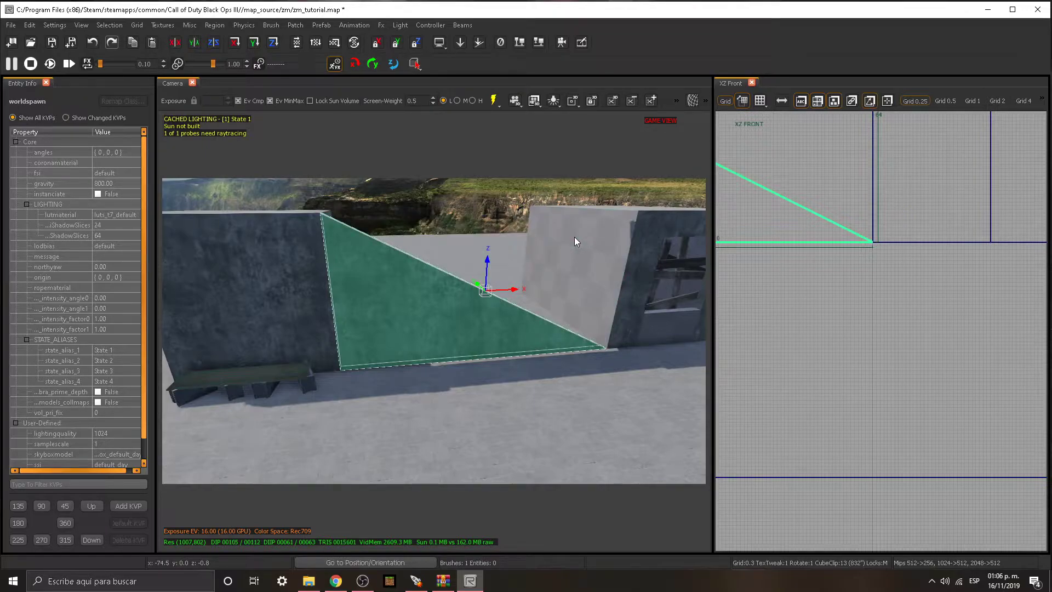
pyautogui.press('Escape')
pyautogui.moveTo(473, 333)
pyautogui.mouseDown(button='right')
pyautogui.moveTo(473, 378)
pyautogui.moveTo(493, 378)
pyautogui.moveTo(474, 333)
pyautogui.moveTo(482, 331)
pyautogui.mouseUp(button='right')
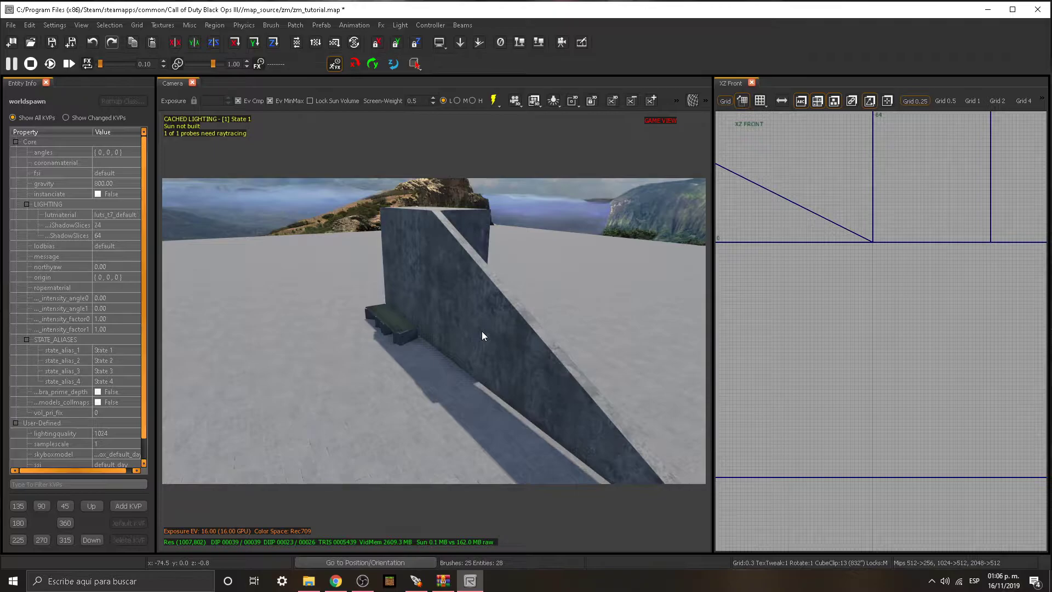
pyautogui.moveTo(481, 331); pyautogui.dragTo(478, 351, button='right')
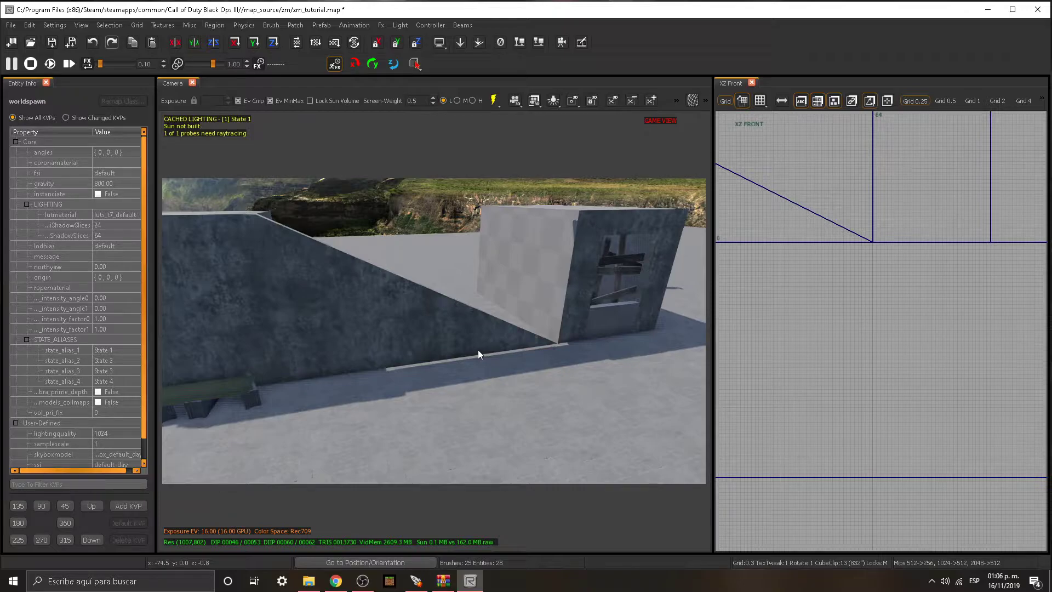
# Open the model browser, show all models and filter them by "table".
pyautogui.scroll(-3, 478, 351)
pyautogui.moveTo(713, 206); pyautogui.dragTo(753, 200)
pyautogui.press('m')
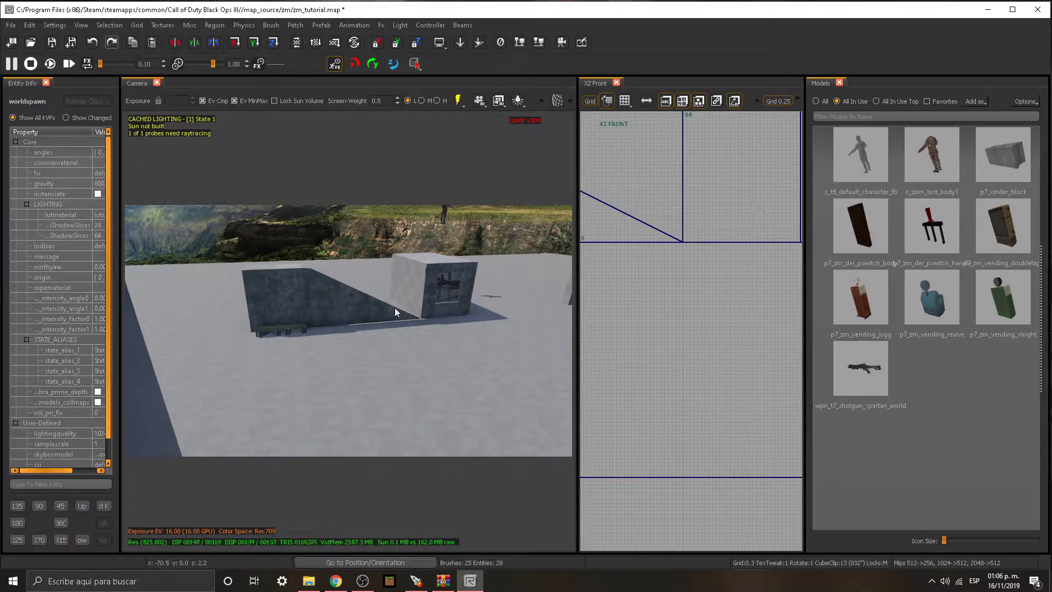
pyautogui.scroll(1, 402, 310)
pyautogui.moveTo(401, 311); pyautogui.dragTo(439, 274, button='right')
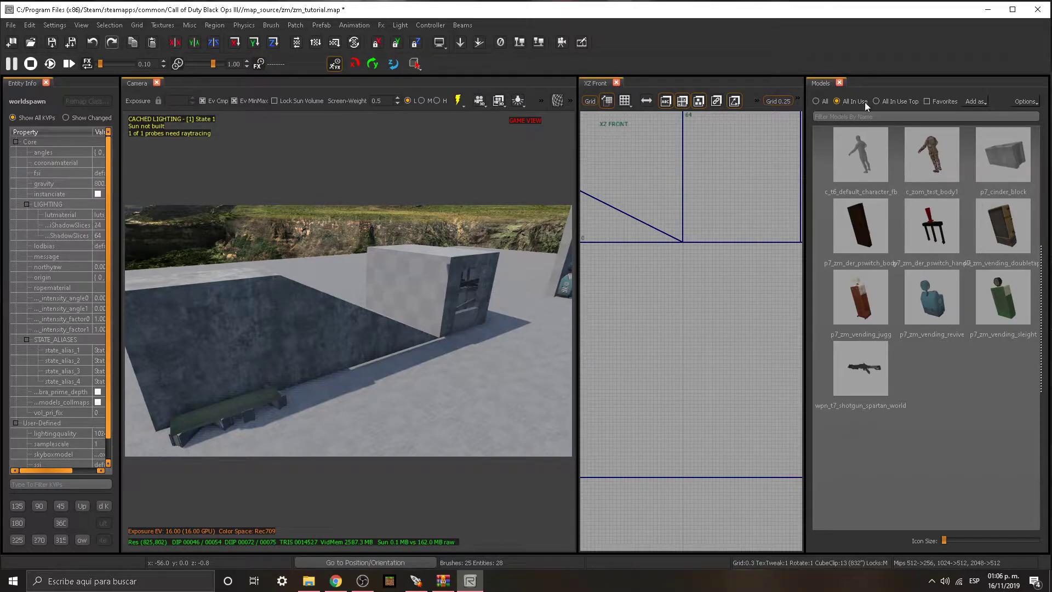
pyautogui.click(818, 102)
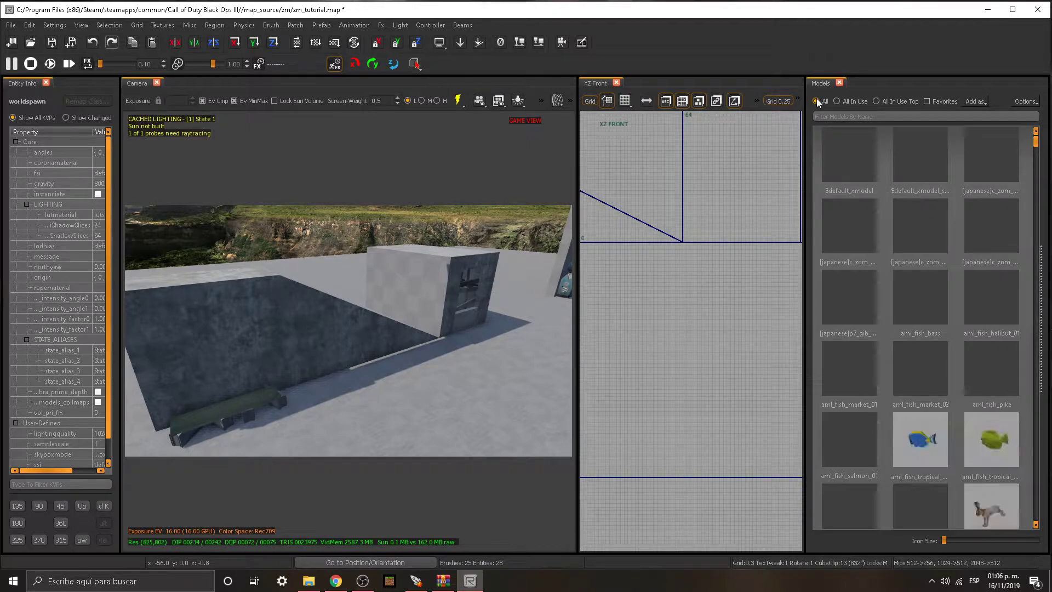
pyautogui.click(912, 174)
pyautogui.click(827, 155)
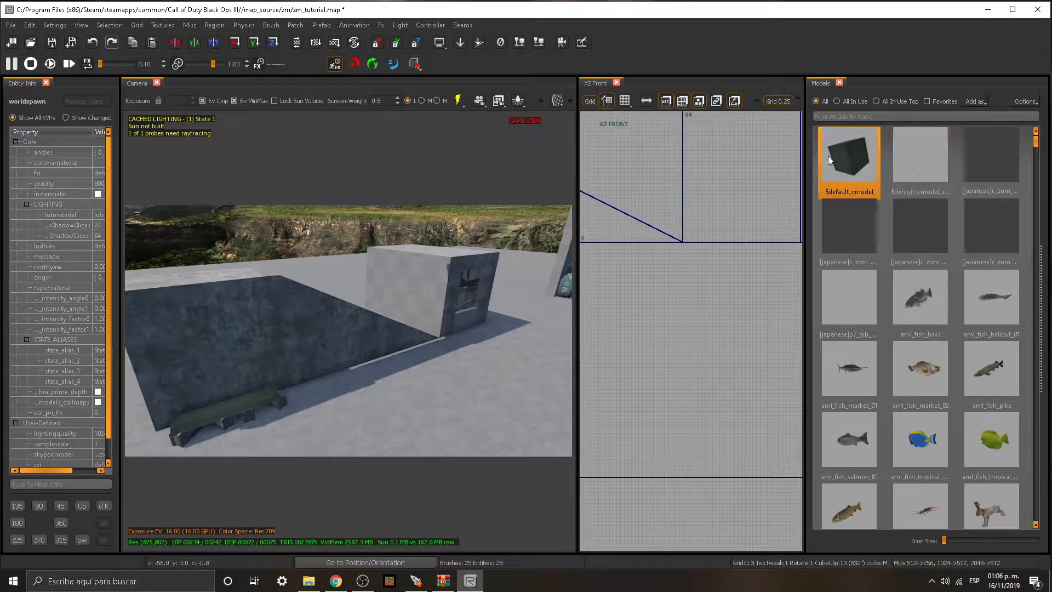
pyautogui.click(869, 119)
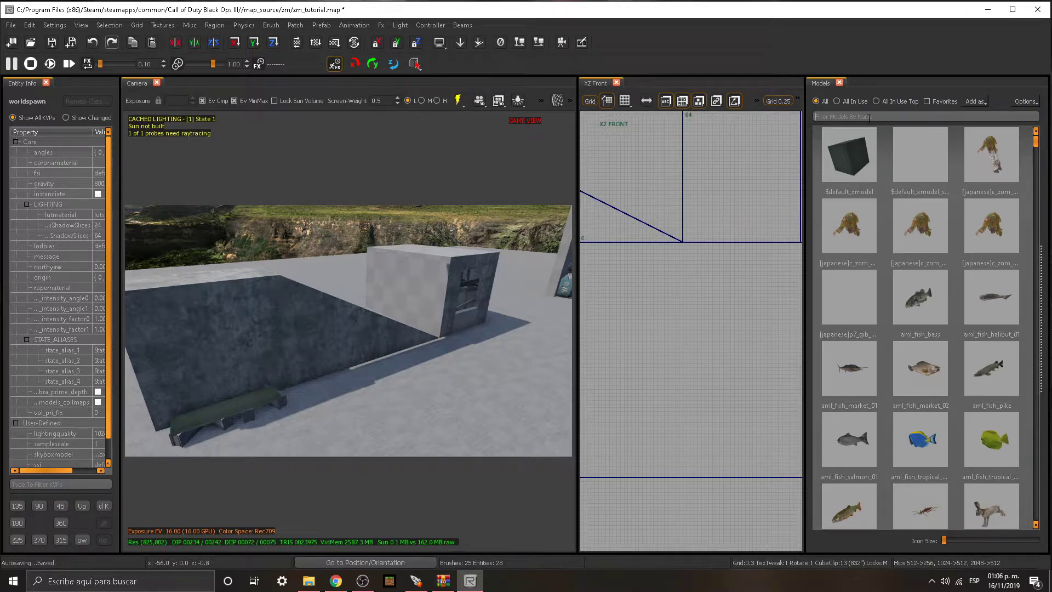
pyautogui.write('table')
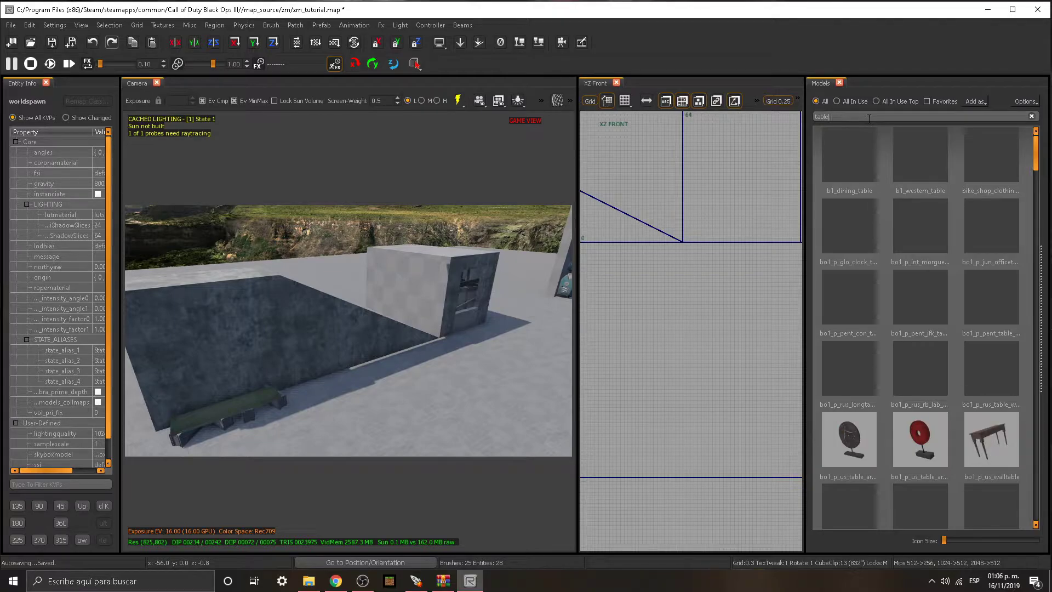
# Find the four-seat park picnic table model among the table results and place it in the scene.
pyautogui.scroll(-3, 485, 297)
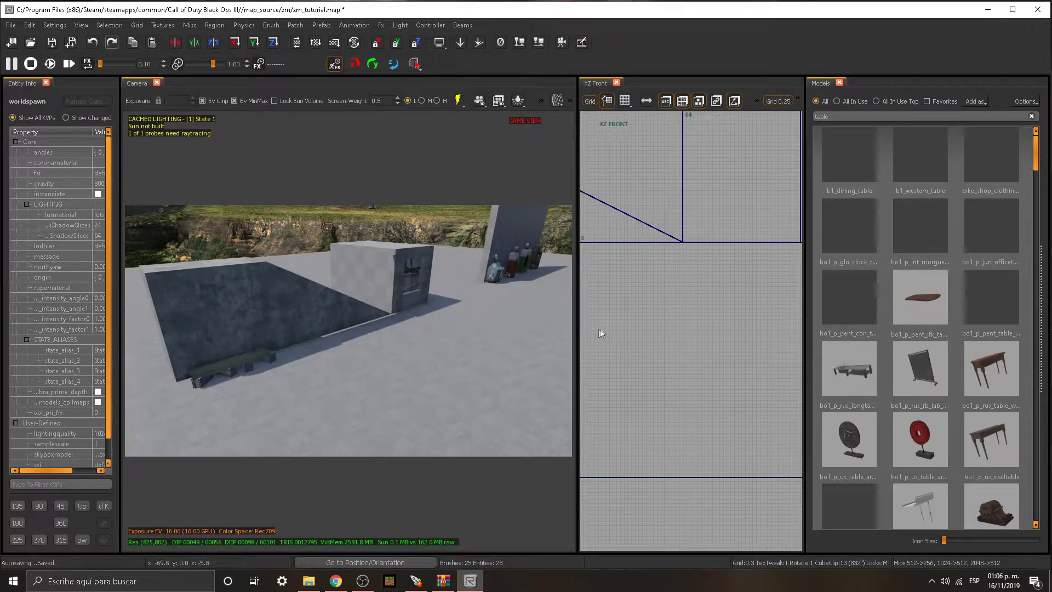
pyautogui.scroll(-3, 903, 350)
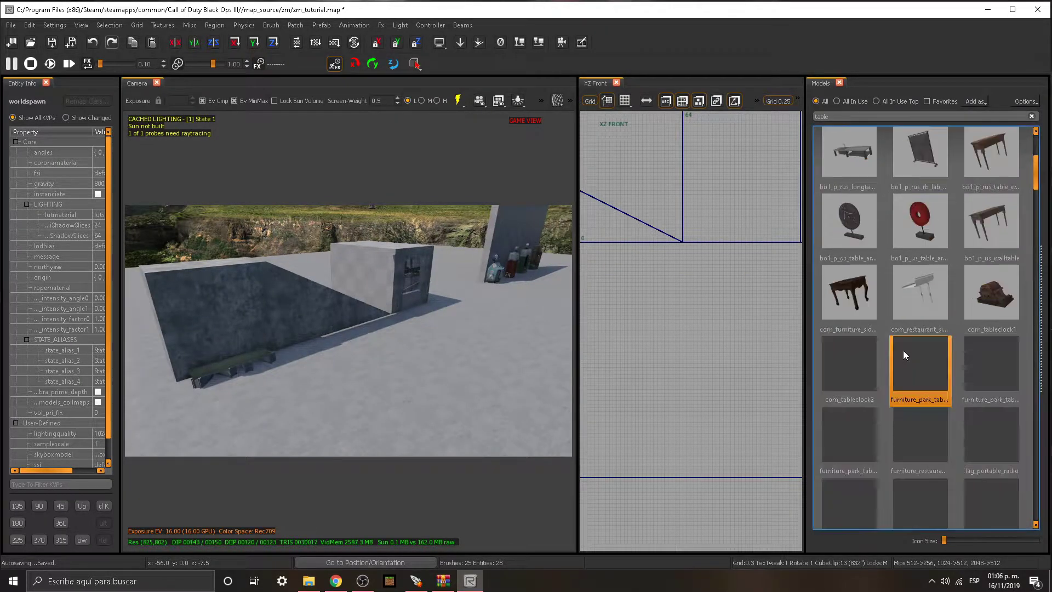
pyautogui.scroll(-10, 931, 286)
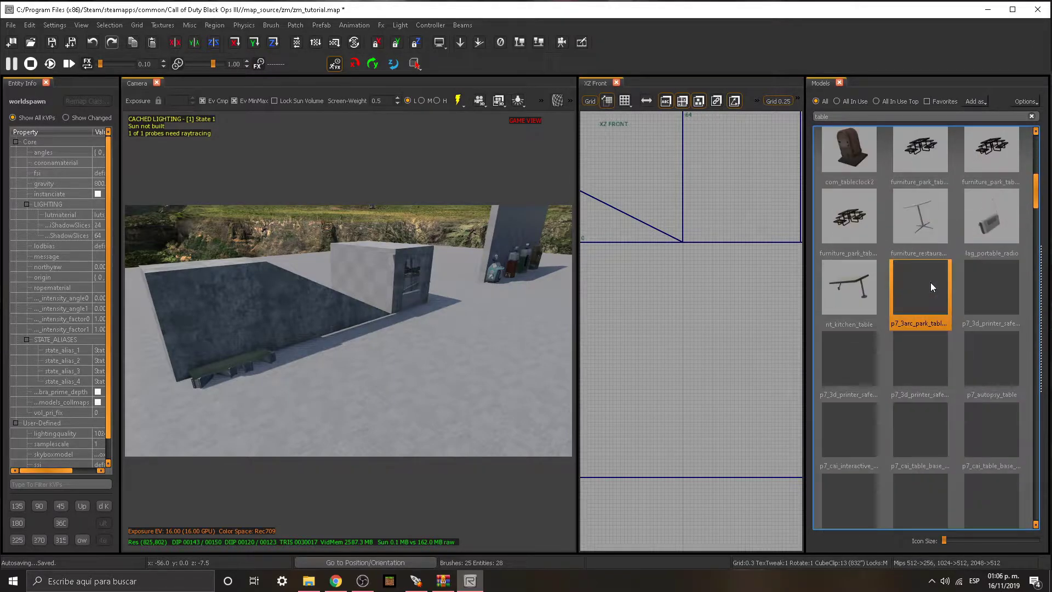
pyautogui.scroll(3, 926, 285)
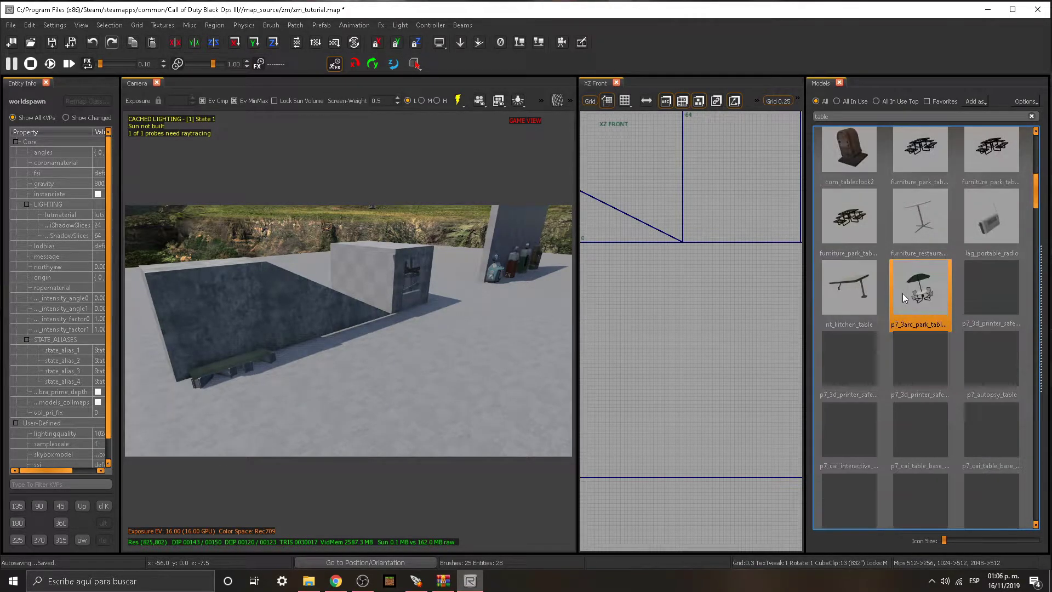
pyautogui.click(849, 231)
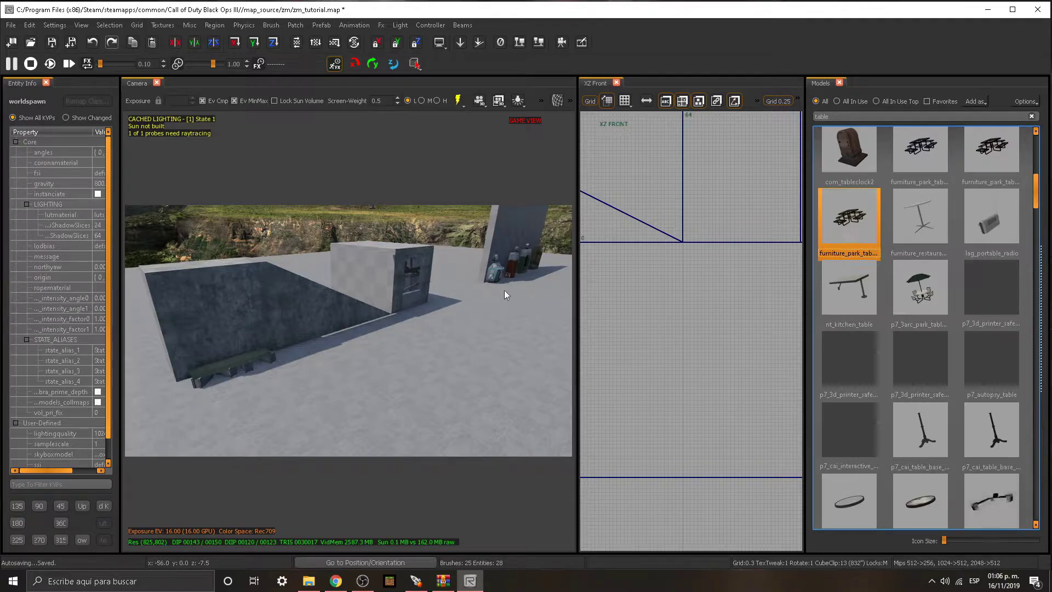
pyautogui.moveTo(866, 237); pyautogui.dragTo(417, 357)
# Reposition the picnic table in the front view so it stands on the ground near the sloped wall.
pyautogui.moveTo(425, 357); pyautogui.dragTo(439, 374, button='right')
pyautogui.moveTo(347, 298)
pyautogui.mouseDown(button='right')
pyautogui.moveTo(324, 298)
pyautogui.moveTo(332, 295)
pyautogui.mouseUp(button='right')
pyautogui.scroll(-18, 703, 322)
pyautogui.scroll(4, 718, 292)
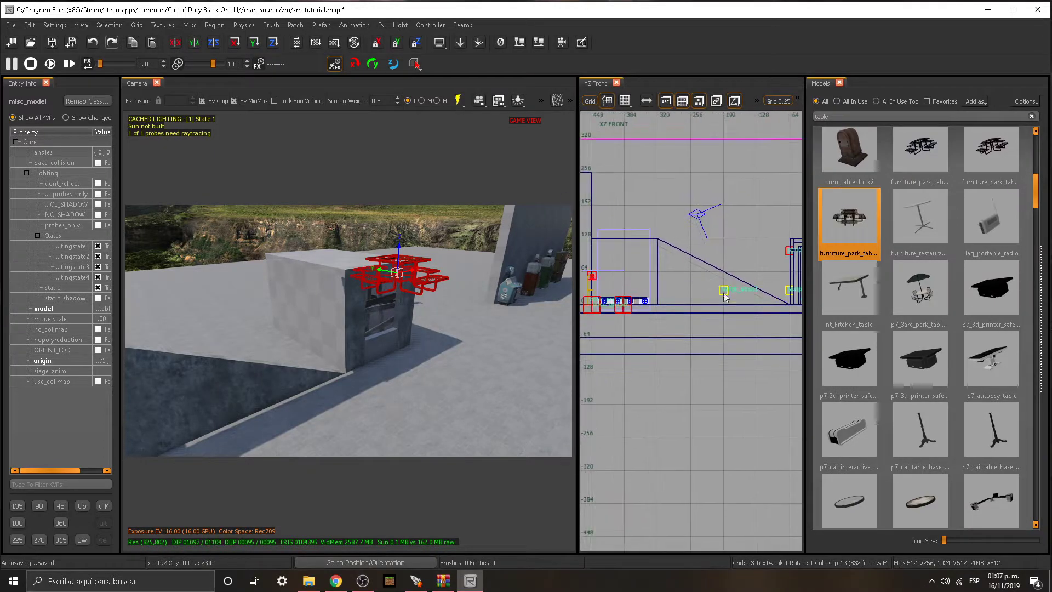
pyautogui.moveTo(724, 293); pyautogui.dragTo(674, 284, button='right')
pyautogui.moveTo(780, 233); pyautogui.dragTo(666, 278)
pyautogui.scroll(11, 654, 296)
pyautogui.moveTo(679, 237); pyautogui.dragTo(668, 281)
# Shift the picnic table in the top view onto the open ground in front of the sloped wall and deselect it.
pyautogui.scroll(-5, 731, 269)
pyautogui.click(647, 102)
pyautogui.click(647, 101)
pyautogui.scroll(-7, 701, 283)
pyautogui.moveTo(701, 285); pyautogui.dragTo(697, 195, button='right')
pyautogui.moveTo(697, 195); pyautogui.dragTo(699, 252)
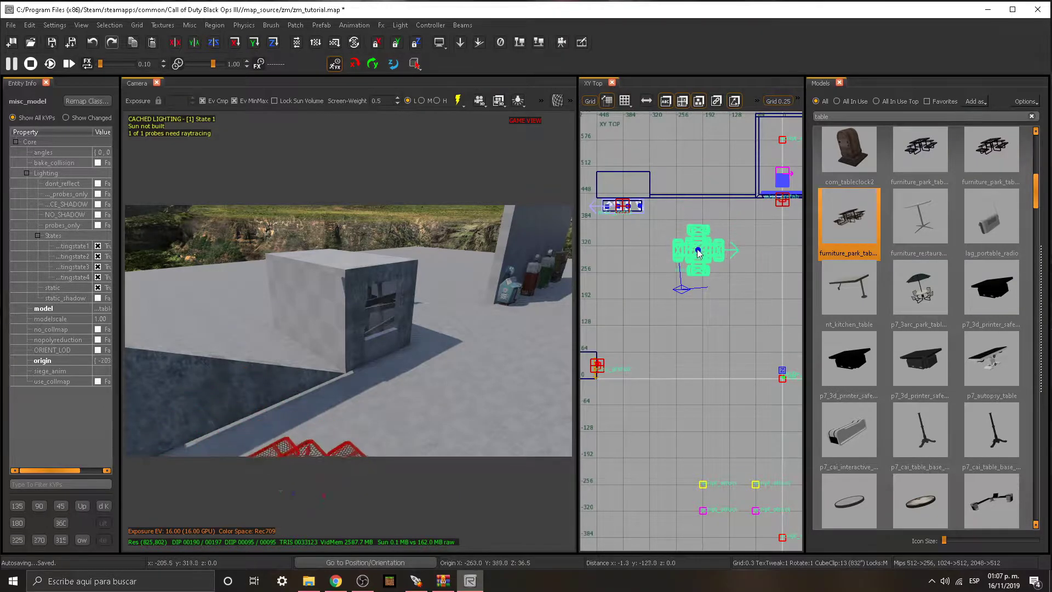
pyautogui.moveTo(348, 315); pyautogui.dragTo(344, 334, button='right')
pyautogui.press('Escape')
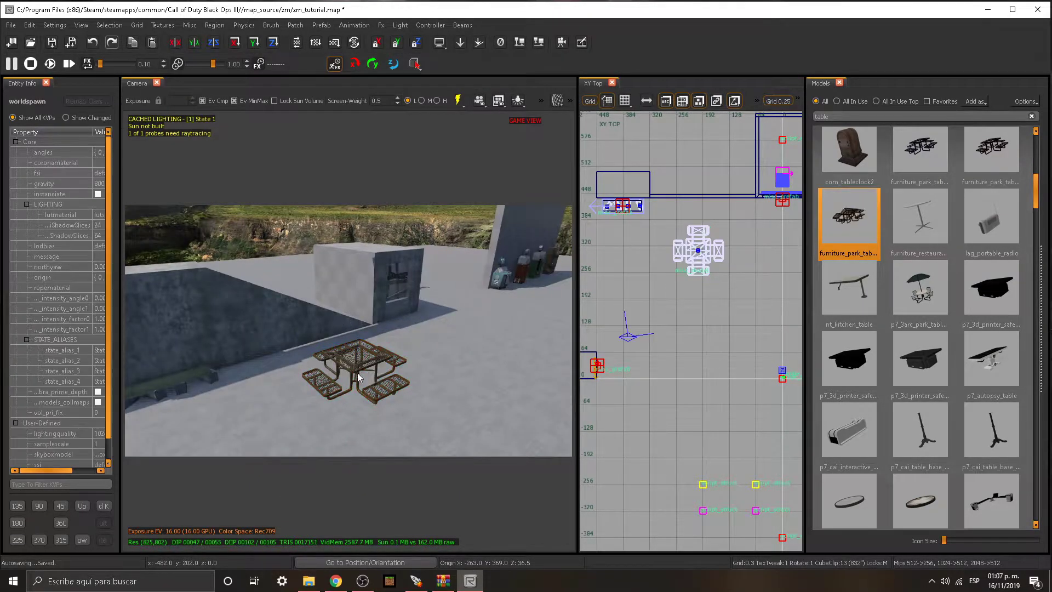
# Move the picnic table along X and Y to open ground in front of the boarded-window structure, then deselect it.
pyautogui.scroll(6, 357, 377)
pyautogui.keyDown('shift'); pyautogui.click(373, 290); pyautogui.keyUp('shift')
pyautogui.scroll(-6, 374, 310)
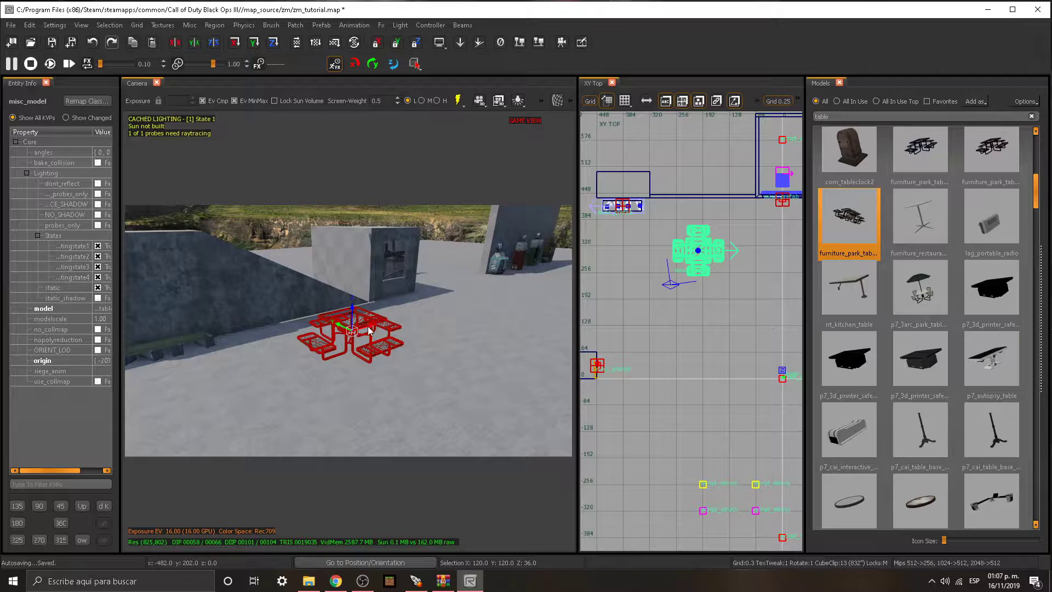
pyautogui.moveTo(369, 330); pyautogui.dragTo(442, 315)
pyautogui.moveTo(441, 314); pyautogui.dragTo(389, 385, button='right')
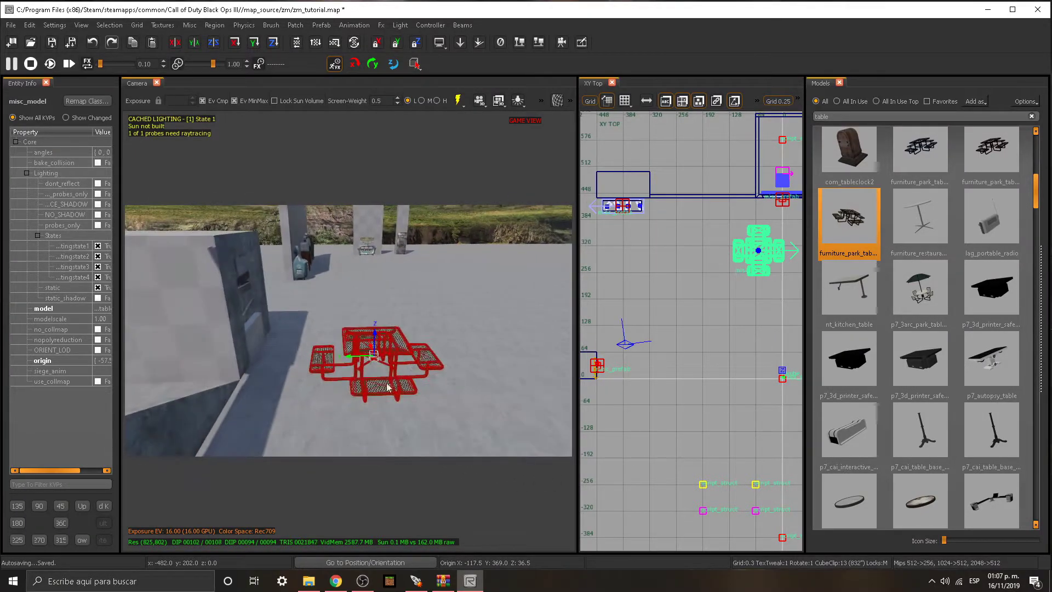
pyautogui.moveTo(348, 355); pyautogui.dragTo(420, 352)
pyautogui.press('Escape')
pyautogui.moveTo(421, 352); pyautogui.dragTo(400, 367, button='right')
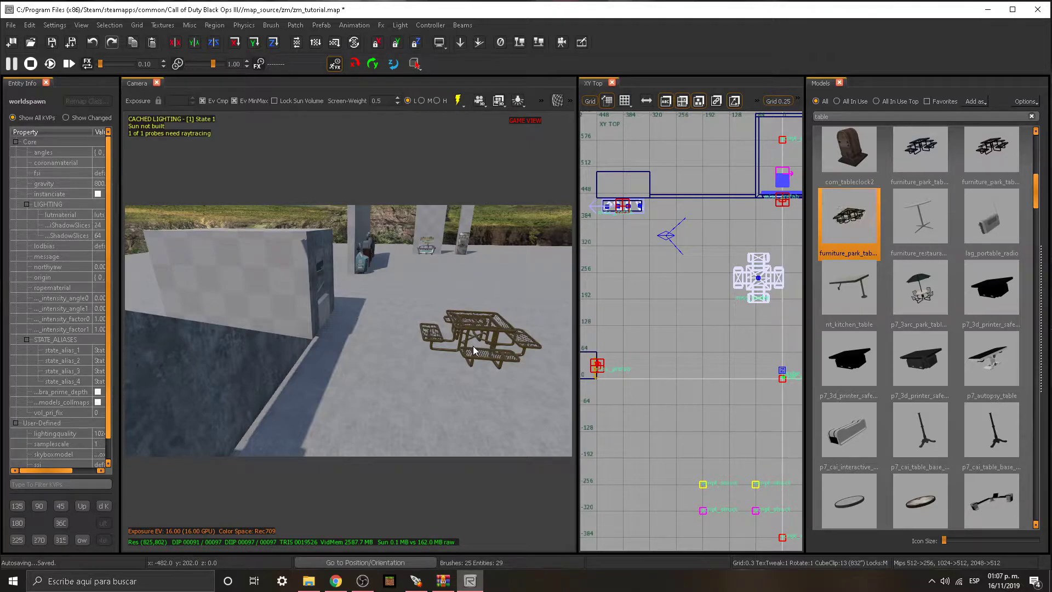
pyautogui.moveTo(472, 346); pyautogui.dragTo(458, 404, button='right')
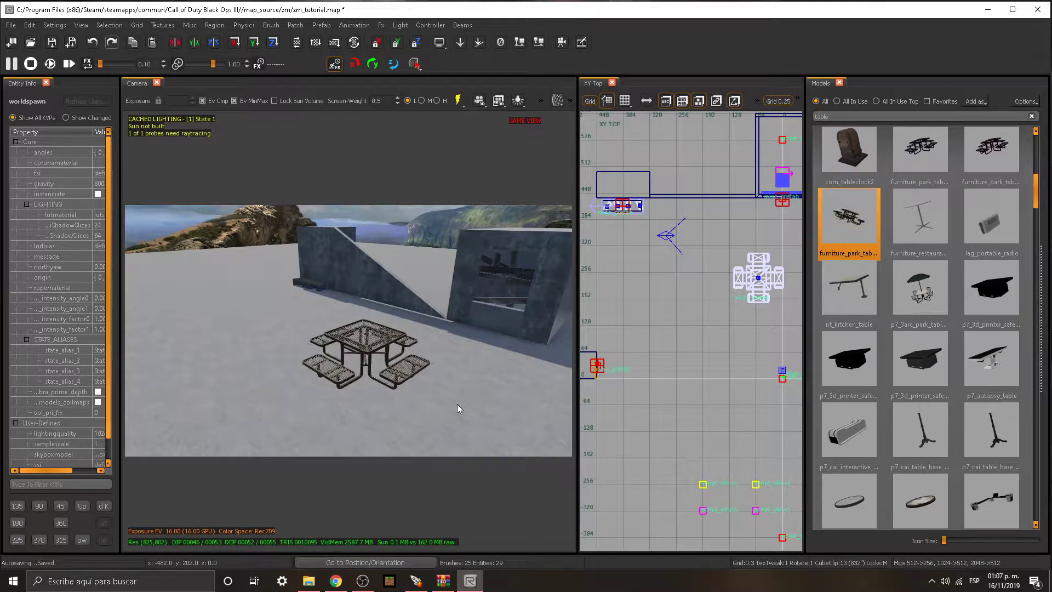
# Draw a box brush about 58.75 by 59 units over the picnic table's top and stretch it down to the ground.
pyautogui.scroll(3, 762, 284)
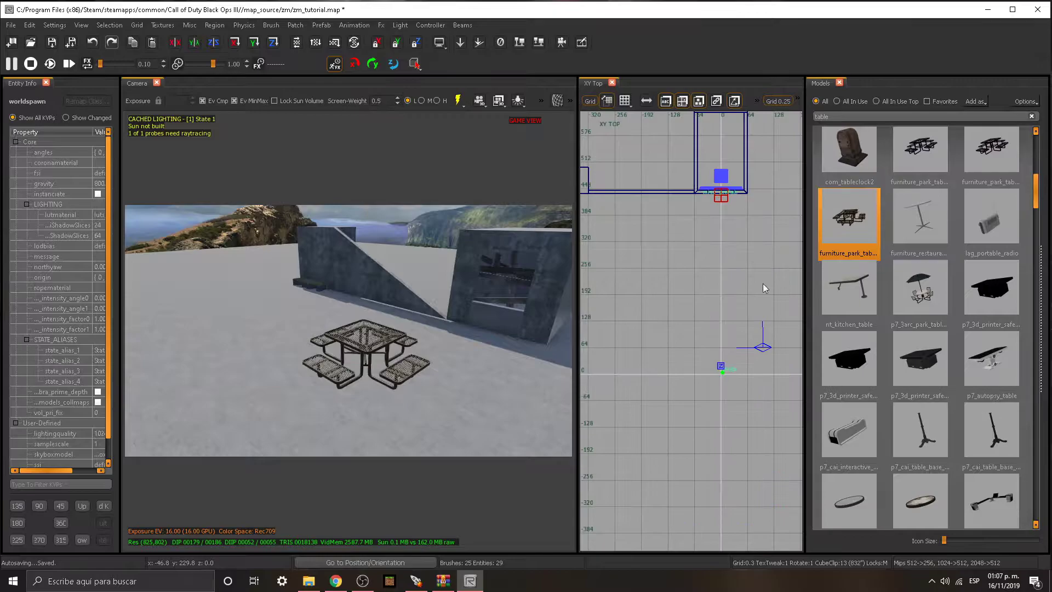
pyautogui.moveTo(688, 270); pyautogui.dragTo(629, 236, button='right')
pyautogui.scroll(3, 624, 223)
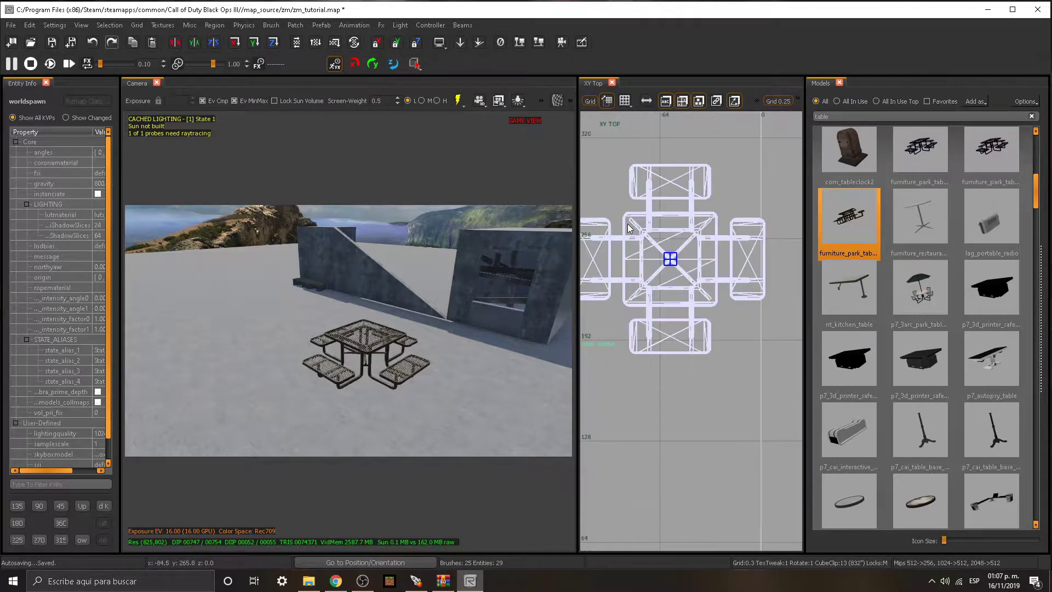
pyautogui.moveTo(623, 216)
pyautogui.mouseDown()
pyautogui.moveTo(684, 252)
pyautogui.moveTo(738, 327)
pyautogui.mouseUp()
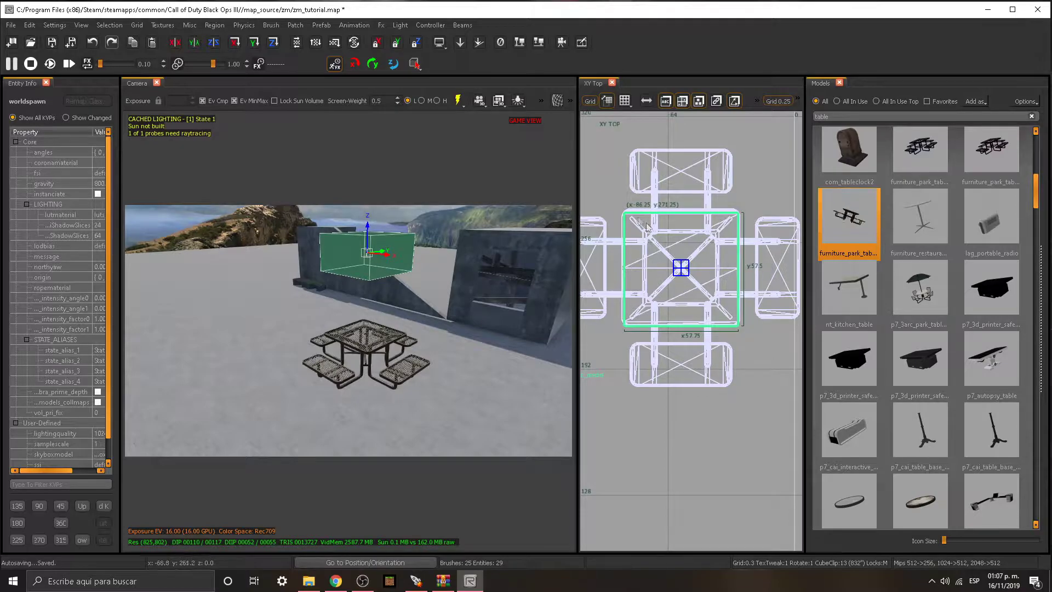
pyautogui.moveTo(635, 211); pyautogui.dragTo(620, 233)
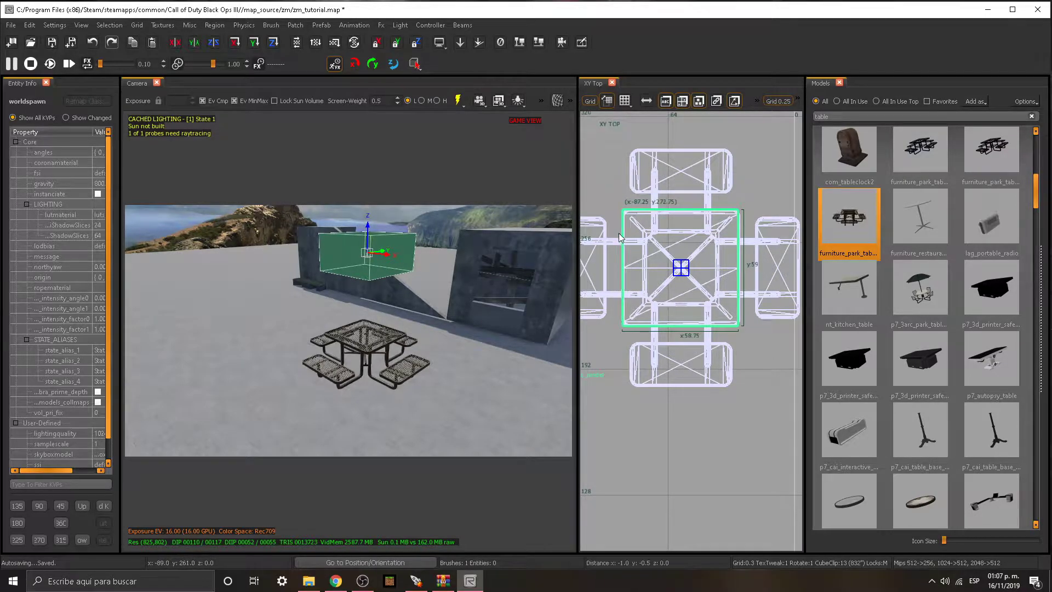
pyautogui.moveTo(768, 288); pyautogui.dragTo(767, 237, button='right')
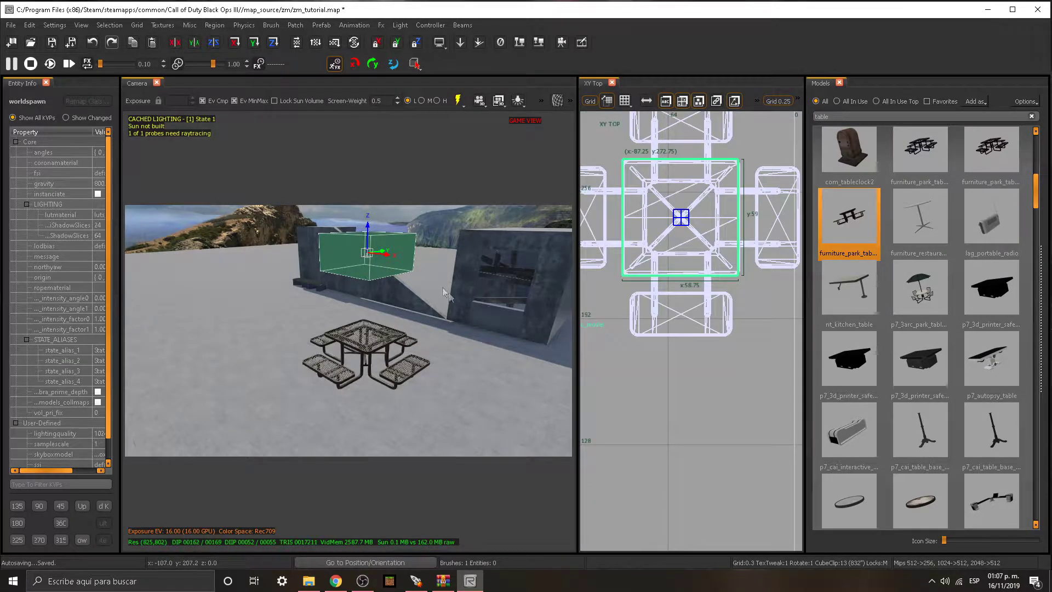
pyautogui.moveTo(363, 331); pyautogui.dragTo(364, 388)
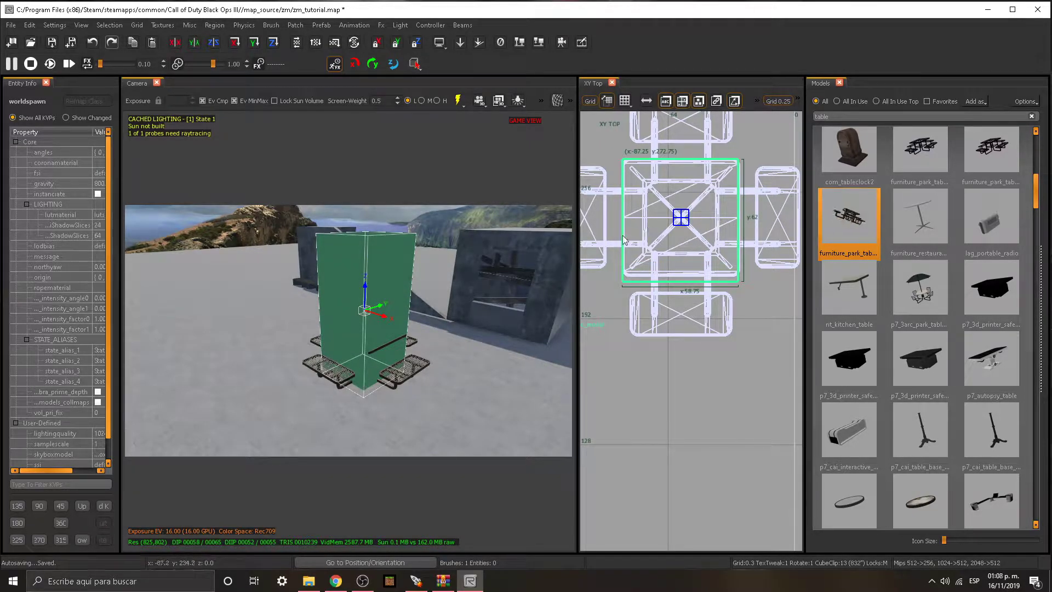
# Add separate box brushes about 24 units wide over each of the picnic table's four seats and deselect them.
pyautogui.moveTo(625, 230)
pyautogui.mouseDown()
pyautogui.moveTo(609, 224)
pyautogui.moveTo(636, 222)
pyautogui.moveTo(591, 226)
pyautogui.moveTo(666, 235)
pyautogui.moveTo(644, 219)
pyautogui.moveTo(678, 213)
pyautogui.moveTo(669, 219)
pyautogui.mouseUp()
pyautogui.scroll(-2, 643, 219)
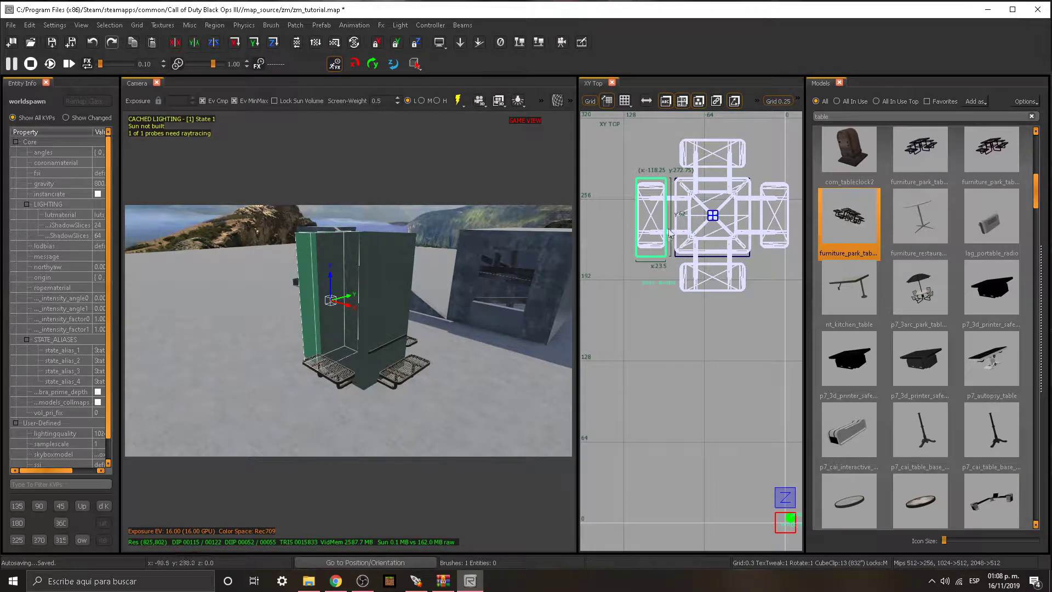
pyautogui.moveTo(646, 269); pyautogui.dragTo(646, 262)
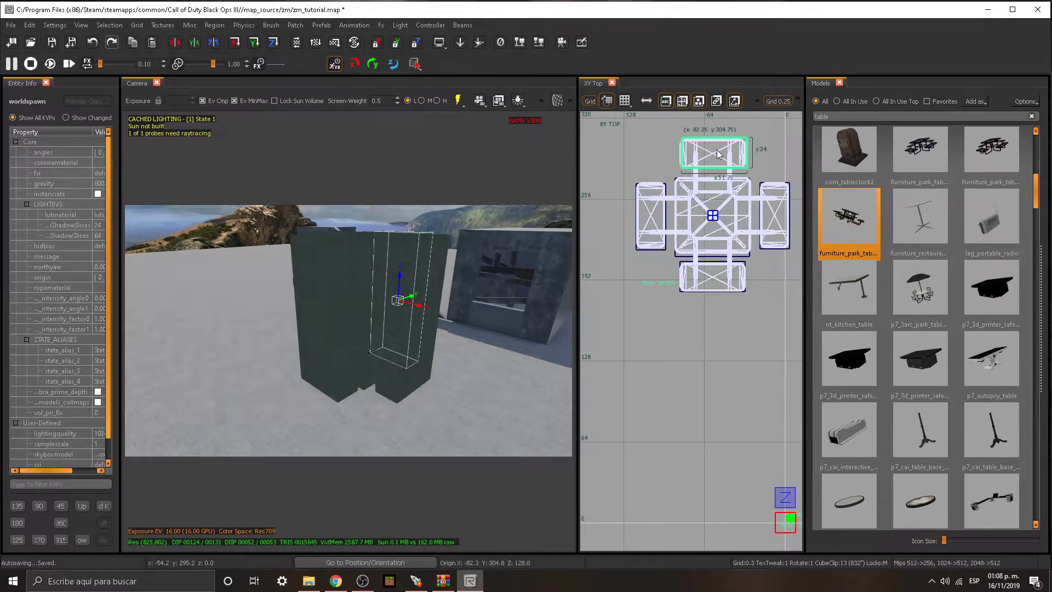
pyautogui.moveTo(470, 275)
pyautogui.mouseDown(button='right')
pyautogui.moveTo(493, 275)
pyautogui.moveTo(384, 287)
pyautogui.moveTo(462, 287)
pyautogui.mouseUp(button='right')
pyautogui.press('Escape')
# Select all five brushes around the picnic table, apply the clip texture to them, and deselect them.
pyautogui.moveTo(202, 347); pyautogui.dragTo(328, 344, button='right')
pyautogui.keyDown('shift'); pyautogui.click(332, 326); pyautogui.keyUp('shift')
pyautogui.moveTo(332, 326)
pyautogui.mouseDown(button='right')
pyautogui.moveTo(384, 326)
pyautogui.moveTo(347, 324)
pyautogui.moveTo(318, 335)
pyautogui.moveTo(327, 338)
pyautogui.mouseUp(button='right')
pyautogui.keyDown('shift'); pyautogui.click(349, 323); pyautogui.keyUp('shift')
pyautogui.keyDown('shift'); pyautogui.click(283, 328); pyautogui.keyUp('shift')
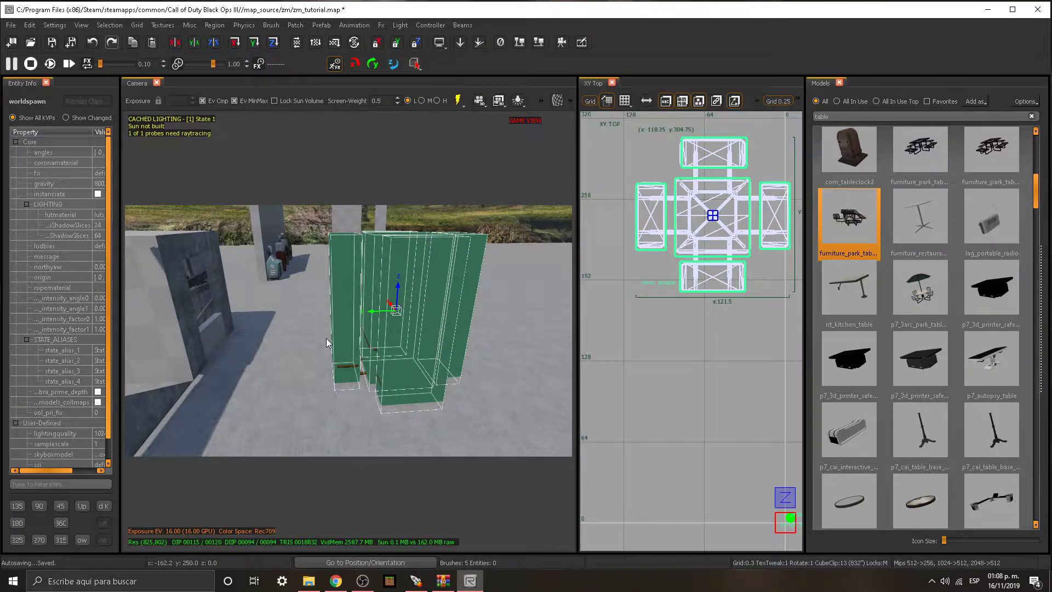
pyautogui.press('t')
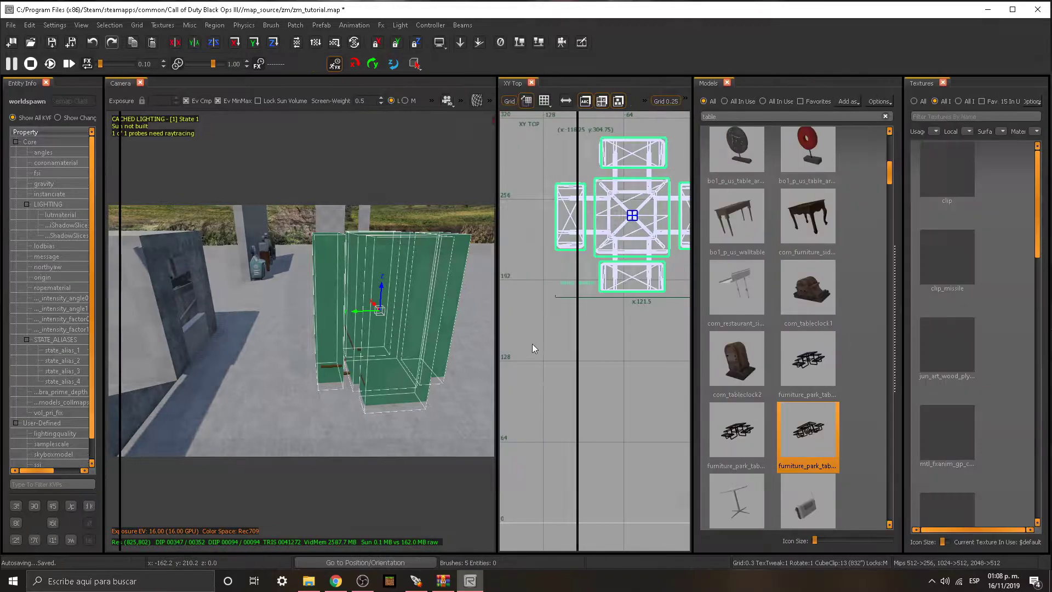
pyautogui.scroll(1, 943, 264)
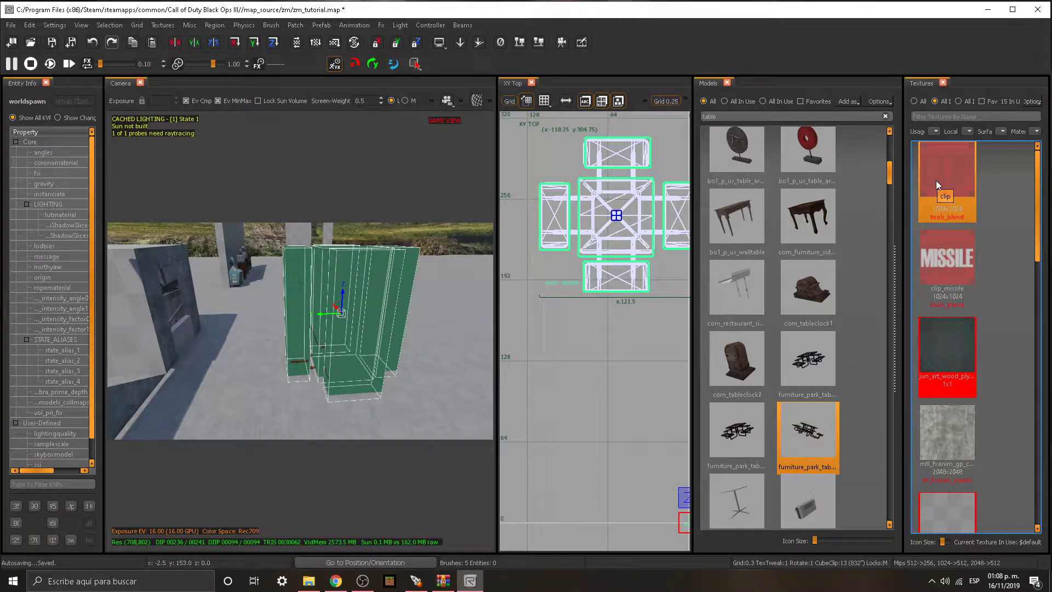
pyautogui.click(936, 180)
pyautogui.moveTo(384, 310)
pyautogui.mouseDown(button='right')
pyautogui.moveTo(378, 263)
pyautogui.moveTo(304, 340)
pyautogui.mouseUp(button='right')
pyautogui.press('Escape')
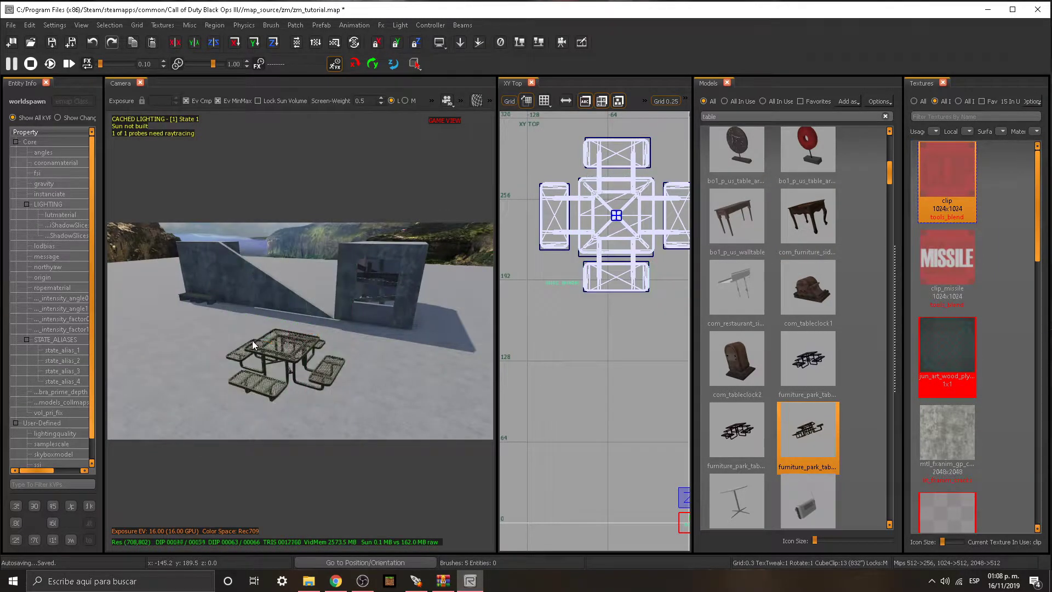
# Turn off the game view and examine the clip brushes around the picnic table from several sides.
pyautogui.press('g')
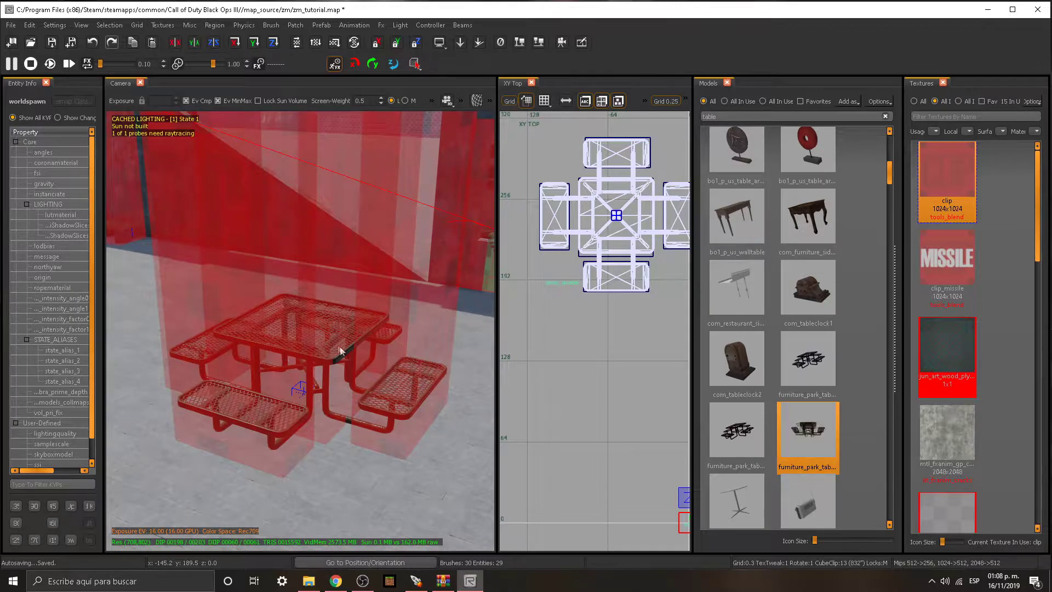
pyautogui.scroll(-4, 343, 352)
pyautogui.moveTo(362, 368); pyautogui.dragTo(394, 323, button='right')
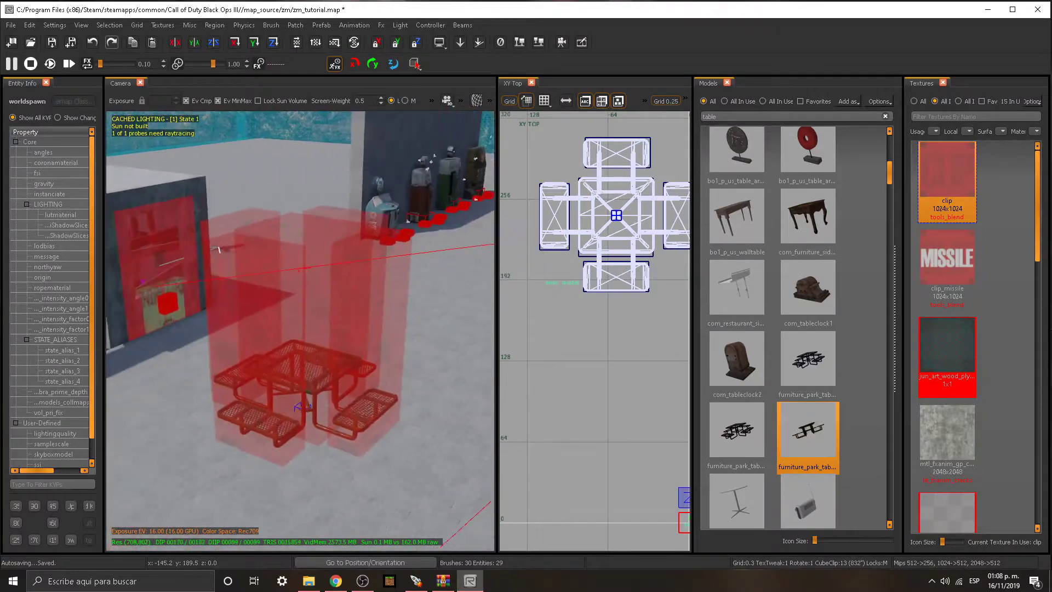
pyautogui.moveTo(276, 368); pyautogui.dragTo(367, 299, button='right')
pyautogui.moveTo(327, 368); pyautogui.dragTo(305, 367, button='right')
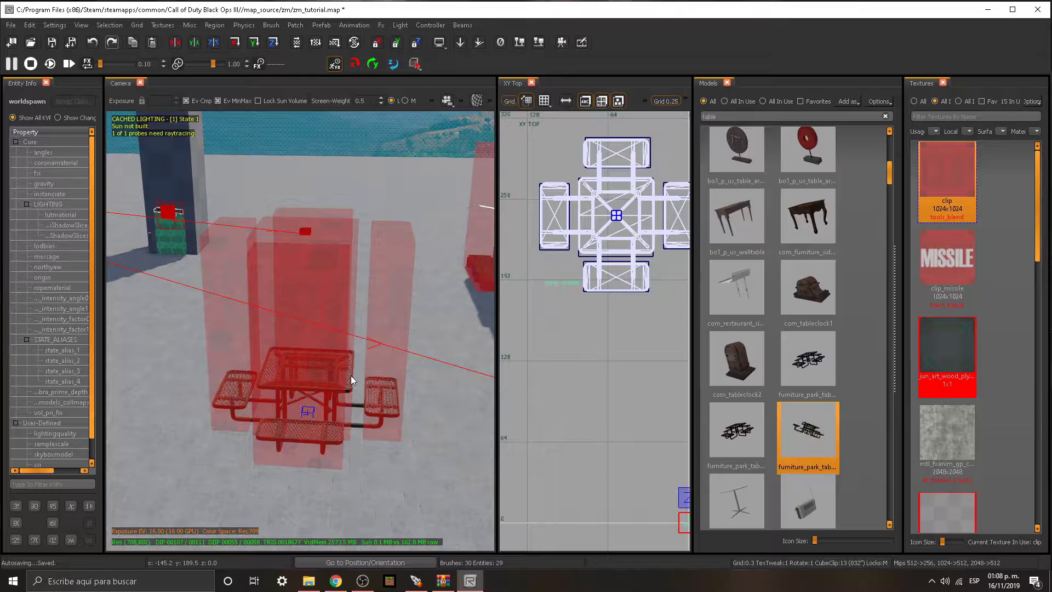
pyautogui.moveTo(356, 437); pyautogui.dragTo(331, 378, button='right')
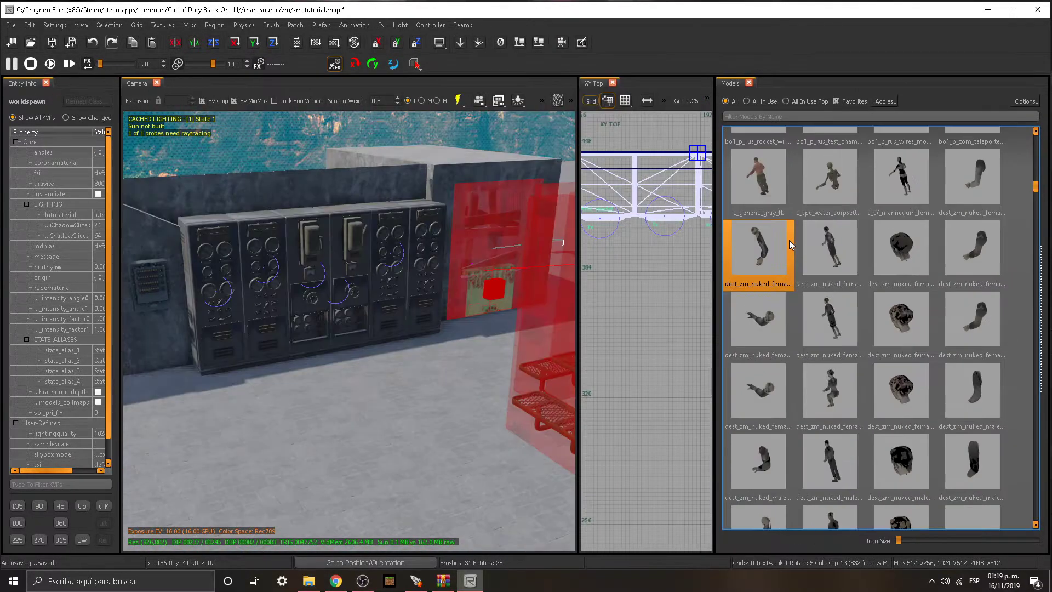
# Include all models instead of only favorites and filter the model library by "chair".
pyautogui.scroll(10, 789, 240)
pyautogui.scroll(-15, 789, 236)
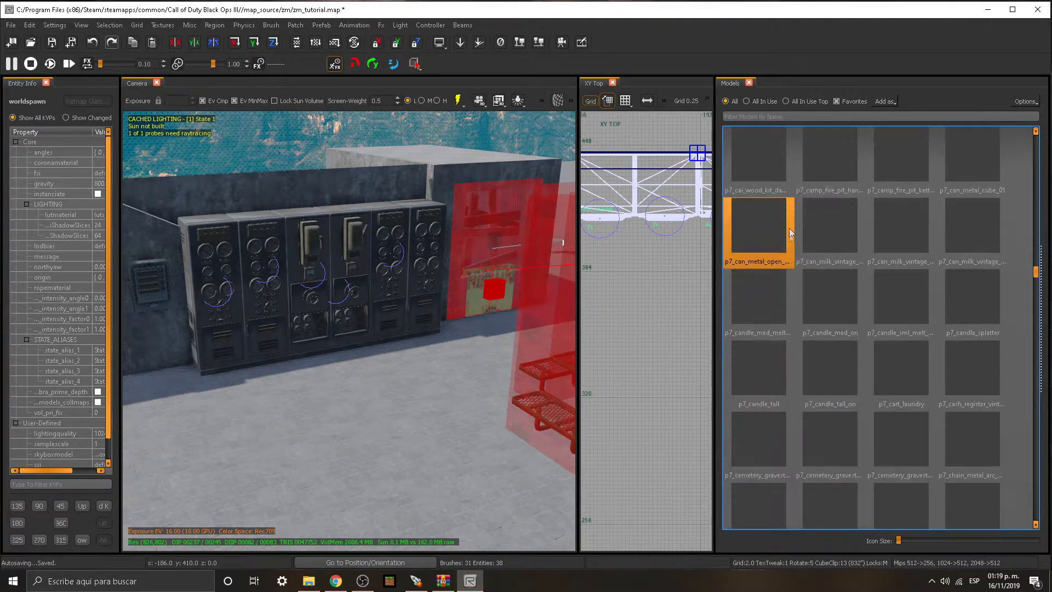
pyautogui.click(836, 101)
pyautogui.scroll(-5, 819, 246)
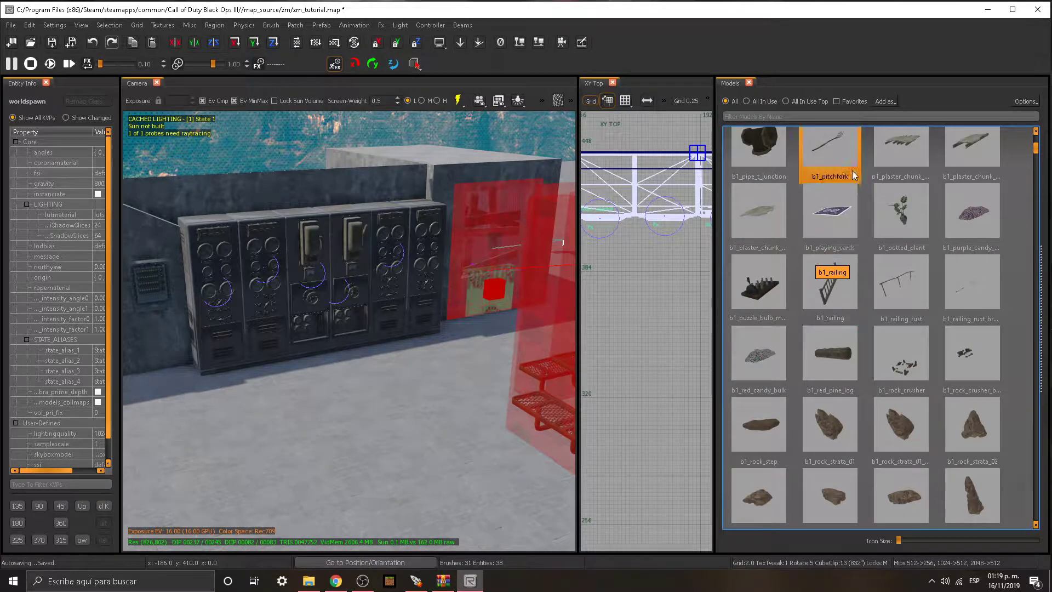
pyautogui.scroll(-5, 848, 422)
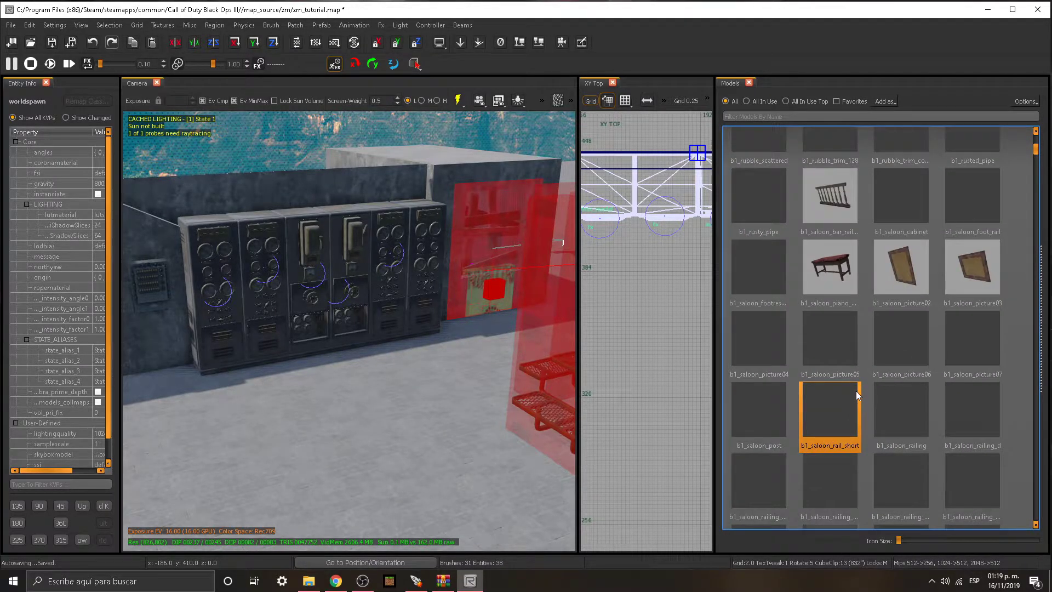
pyautogui.click(800, 116)
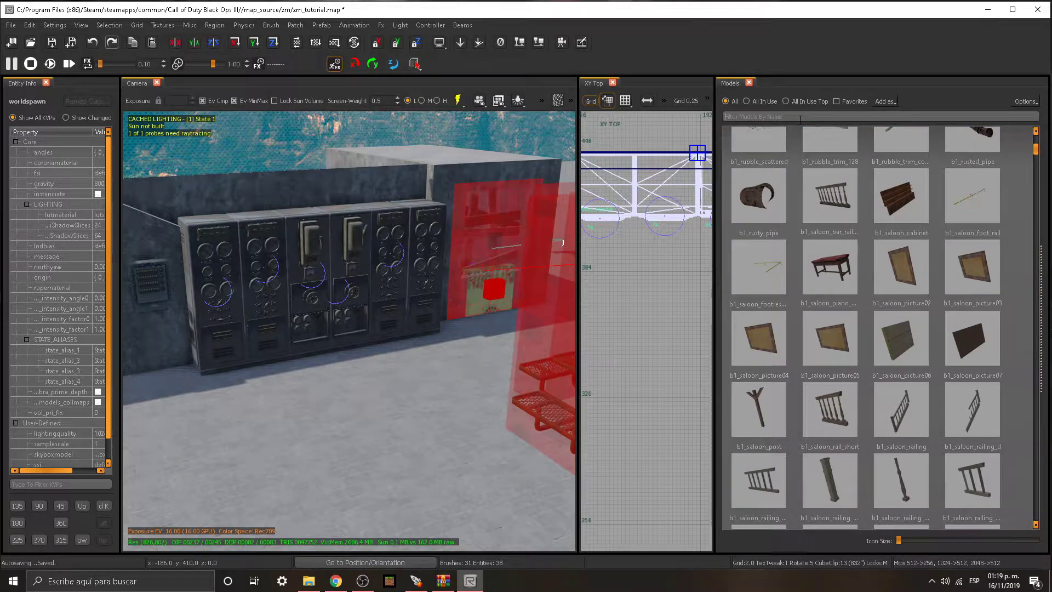
pyautogui.write('chair')
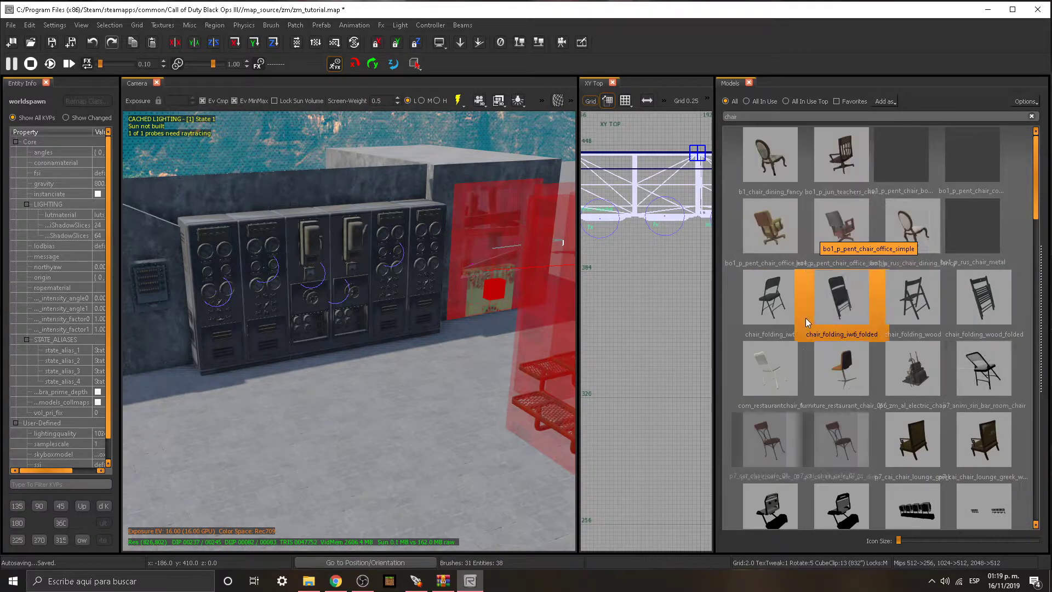
# Find the p7_cai_chair_cafe_01_dirty model among the chairs and place it on the ground near the picnic table.
pyautogui.scroll(-5, 822, 285)
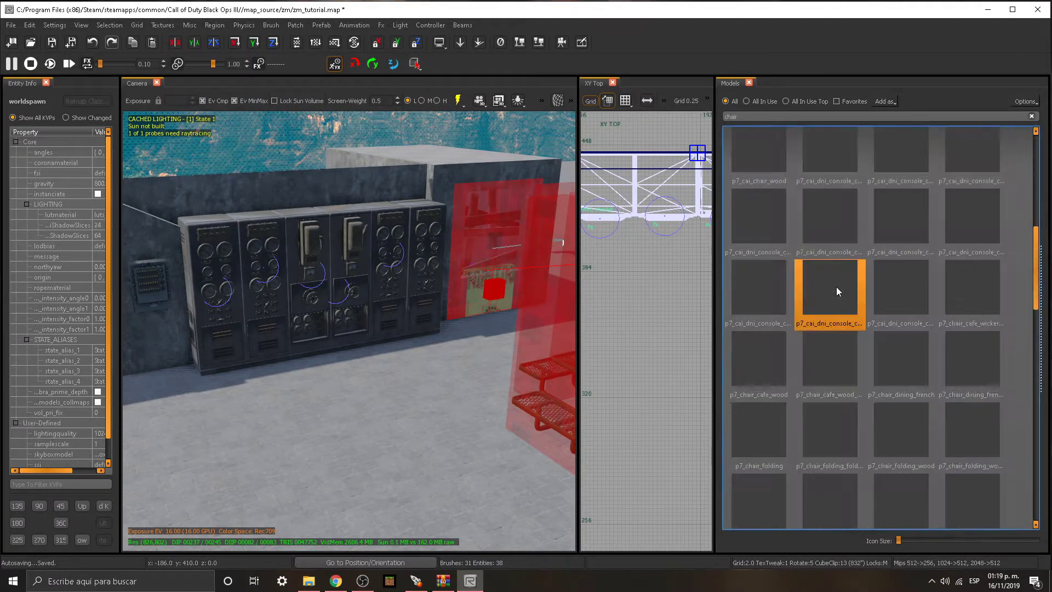
pyautogui.scroll(3, 836, 300)
pyautogui.moveTo(841, 224); pyautogui.dragTo(374, 428)
pyautogui.press('Escape')
pyautogui.moveTo(374, 428); pyautogui.dragTo(368, 408, button='right')
# Move the cafe chair along Y and X to open ground in front of the electrical cabinets, and deselect it.
pyautogui.click(369, 408)
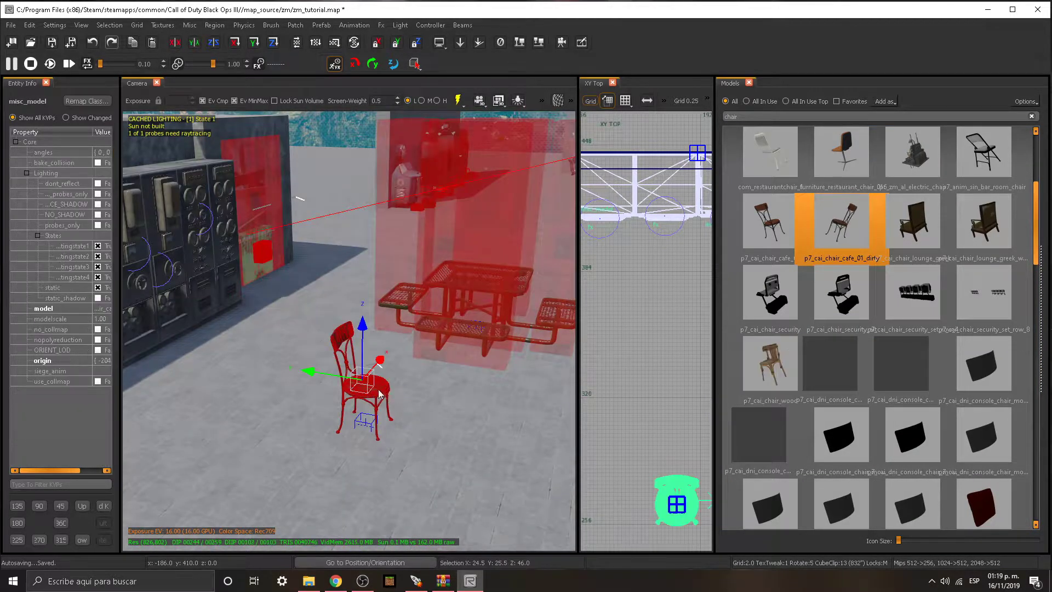
pyautogui.moveTo(304, 374); pyautogui.dragTo(353, 390)
pyautogui.moveTo(353, 390); pyautogui.dragTo(467, 364, button='right')
pyautogui.moveTo(468, 363); pyautogui.dragTo(421, 363)
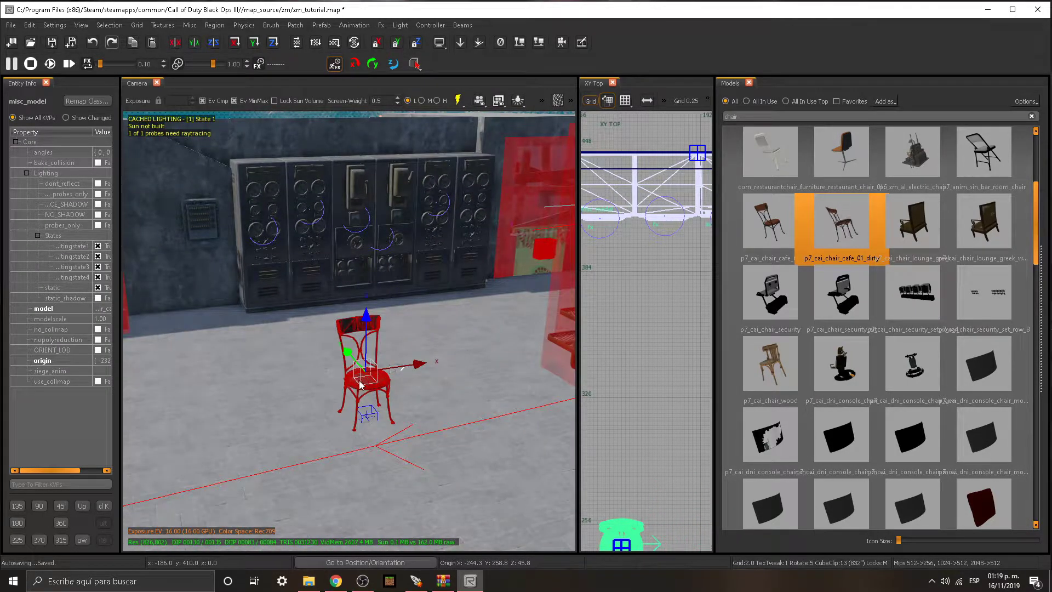
pyautogui.press('Escape')
# Add the p7_cai_chair_cafe_01_dirty model to the favorites and restrict the model library to favorite models.
pyautogui.rightClick(834, 228)
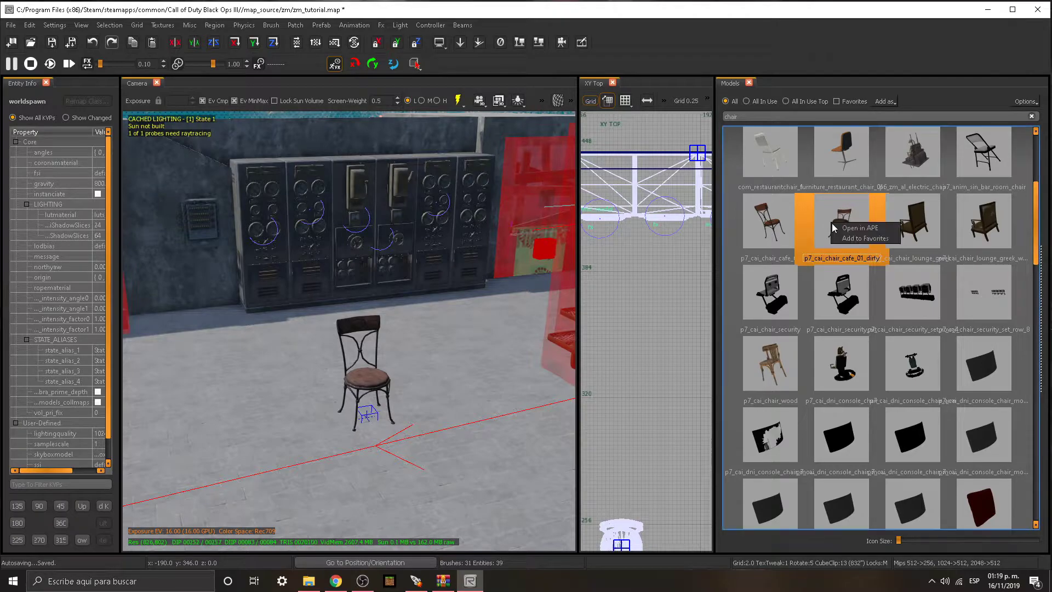
pyautogui.click(858, 239)
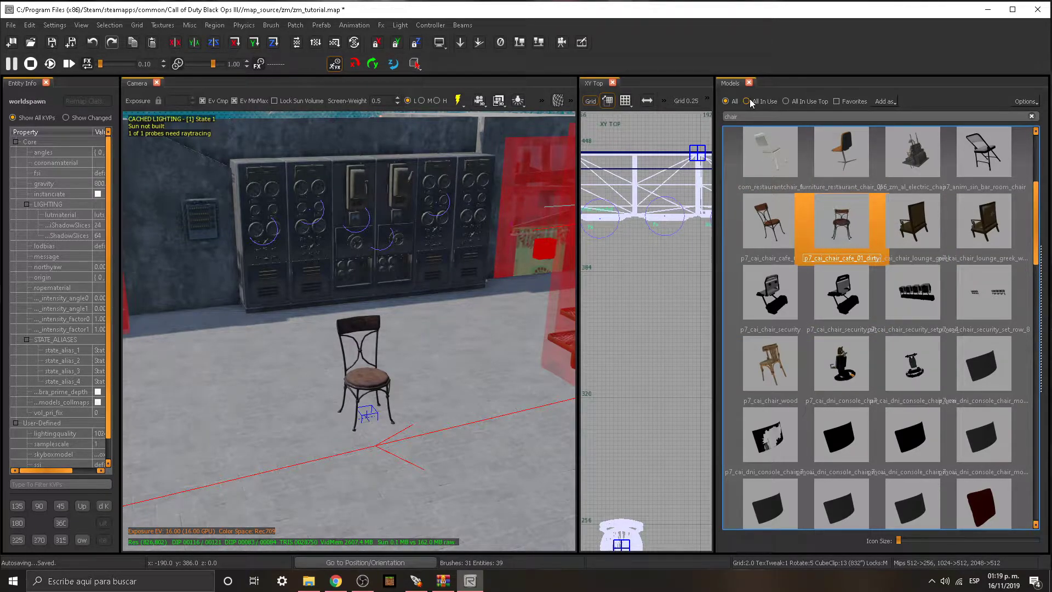
pyautogui.click(837, 102)
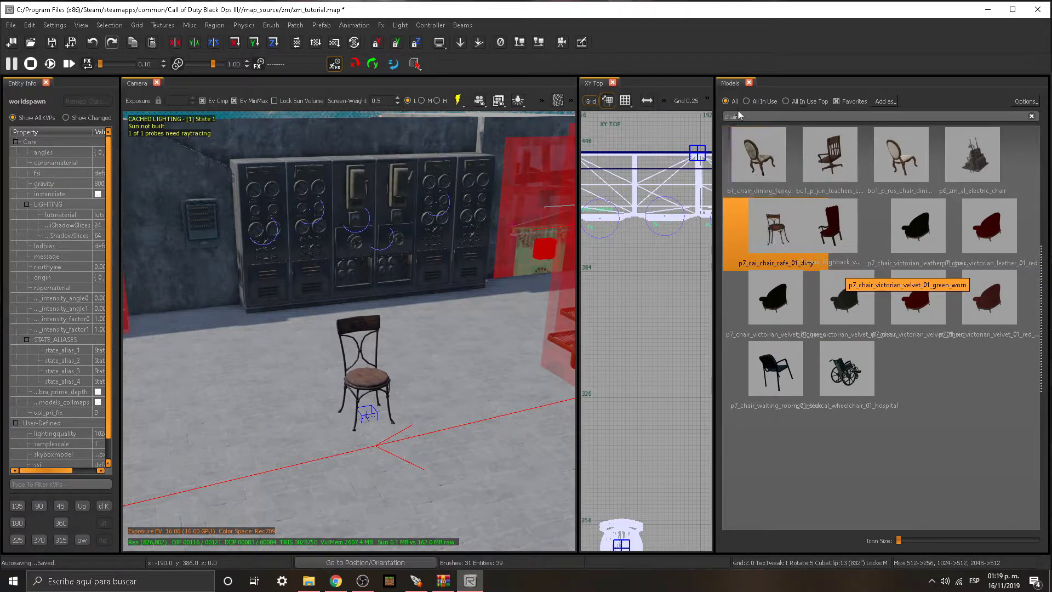
# Clear the "chair" filter and locate the cafe chair in the full list of favorite models.
pyautogui.moveTo(750, 116); pyautogui.dragTo(698, 121)
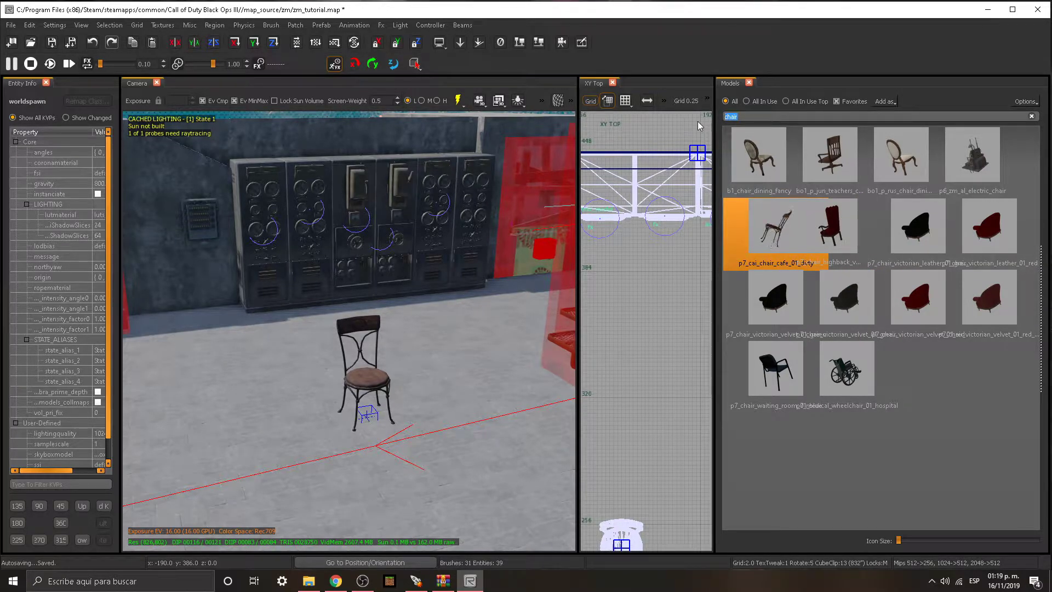
pyautogui.press('BackSpace')
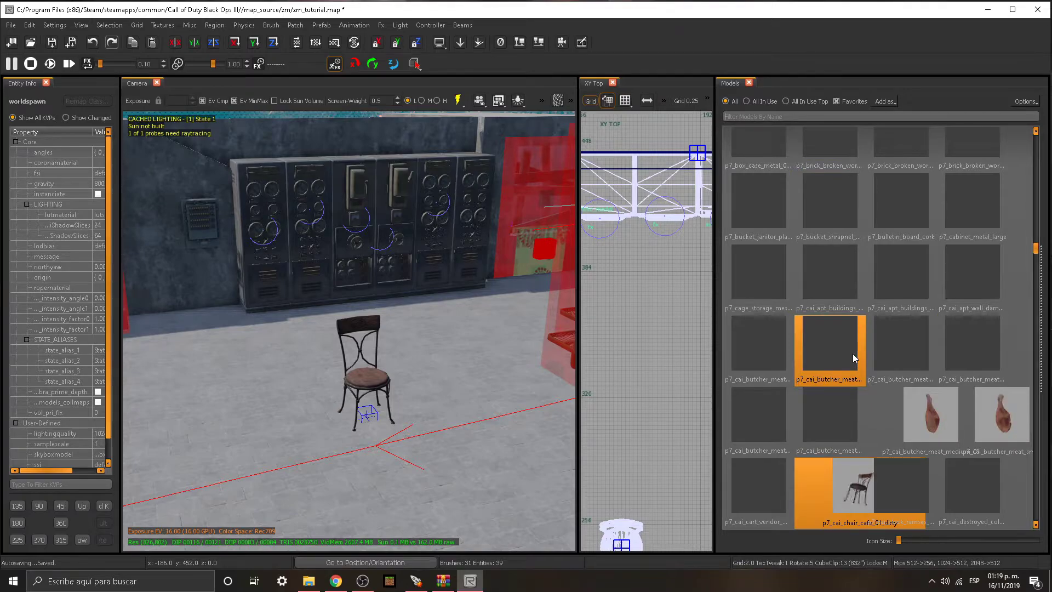
pyautogui.scroll(-3, 853, 353)
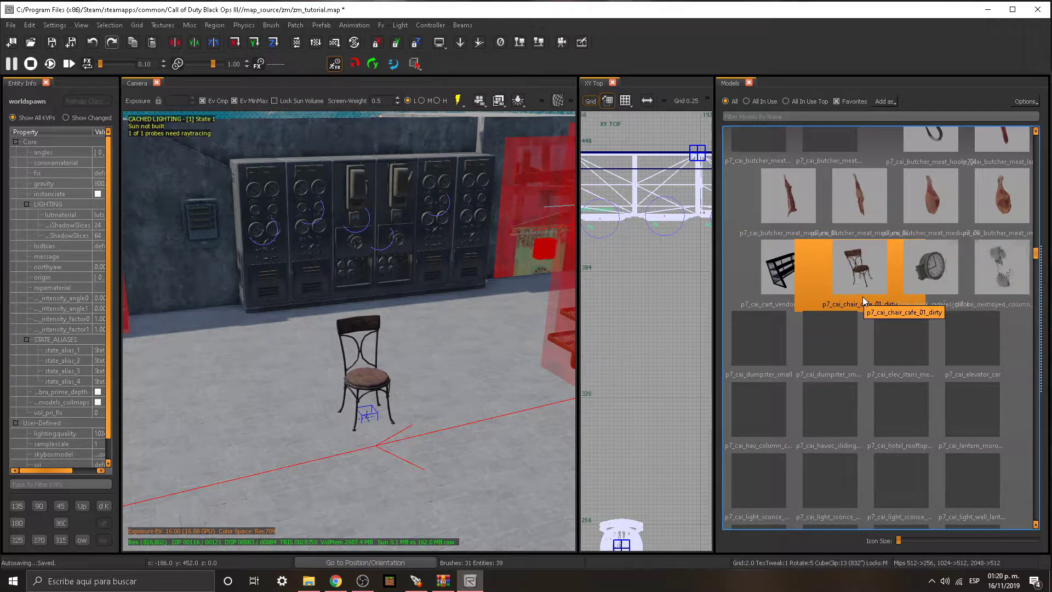
pyautogui.scroll(-3, 498, 345)
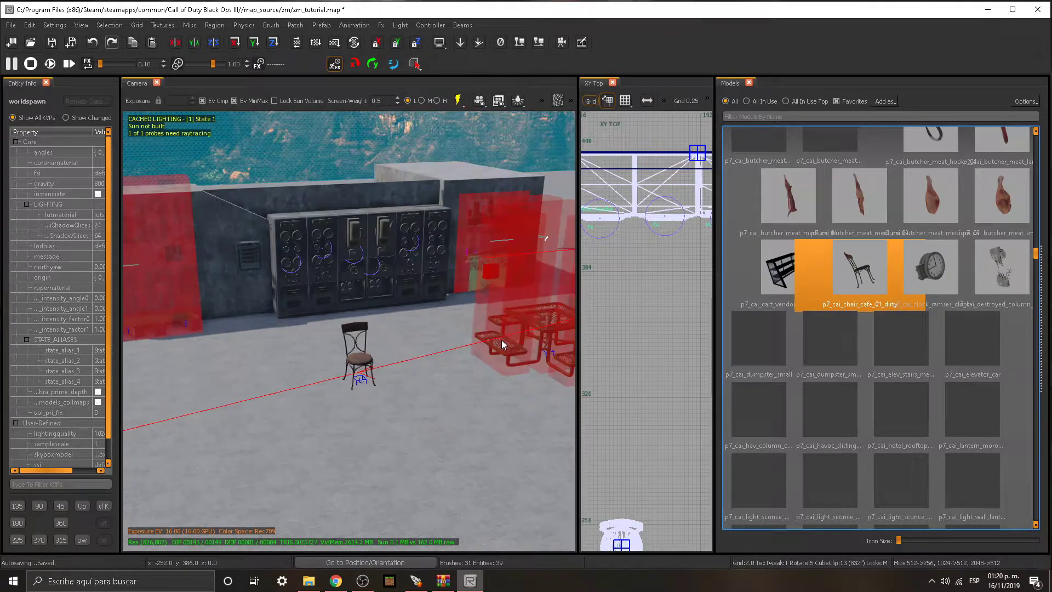
# Close the model browser to give the camera and top views more room.
pyautogui.moveTo(486, 270); pyautogui.dragTo(458, 356, button='right')
pyautogui.scroll(2, 458, 361)
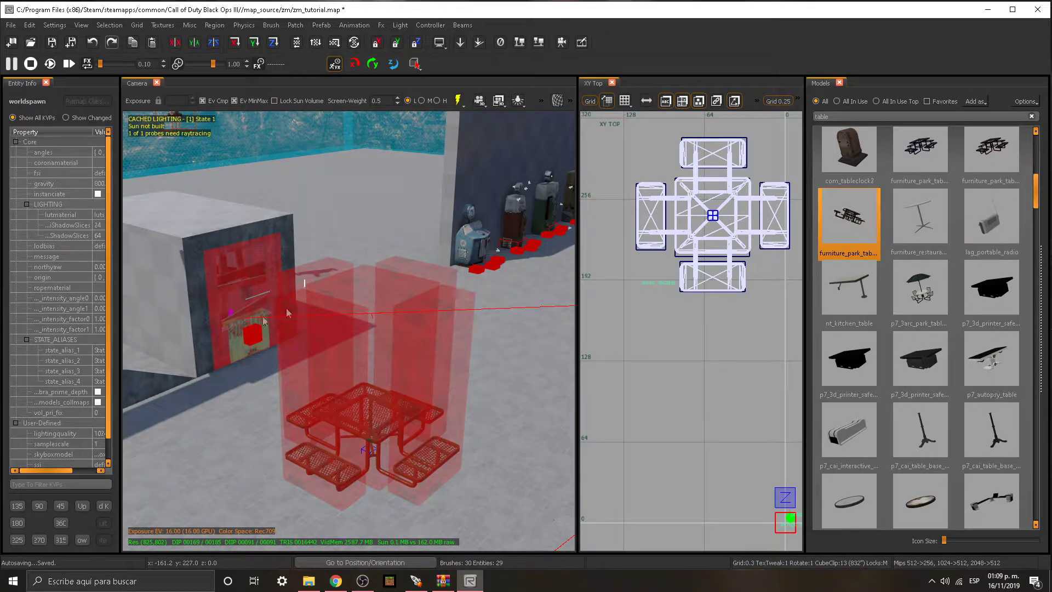
pyautogui.moveTo(278, 369); pyautogui.dragTo(297, 363, button='right')
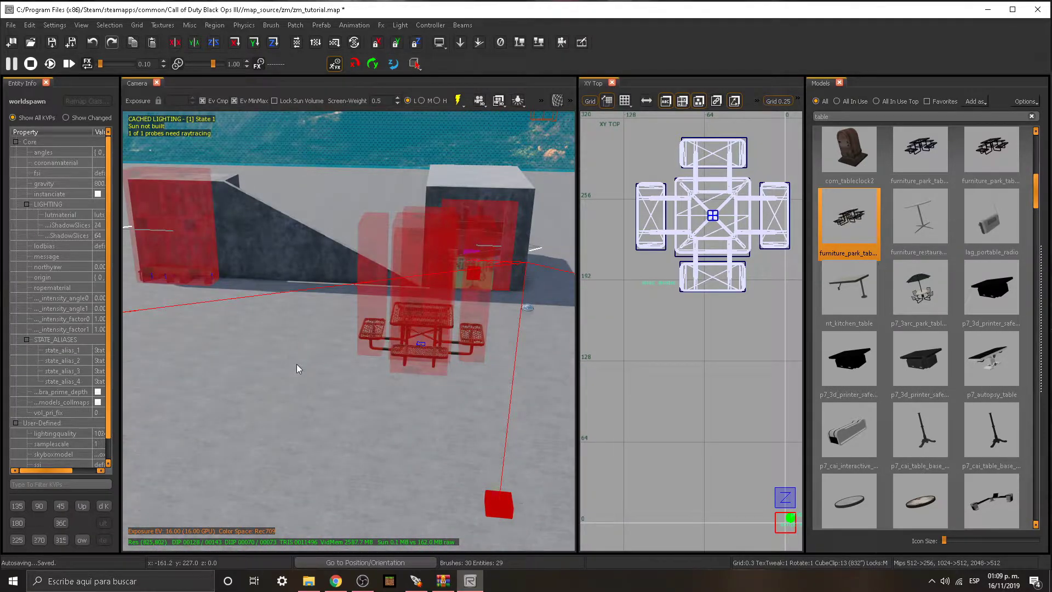
pyautogui.click(840, 83)
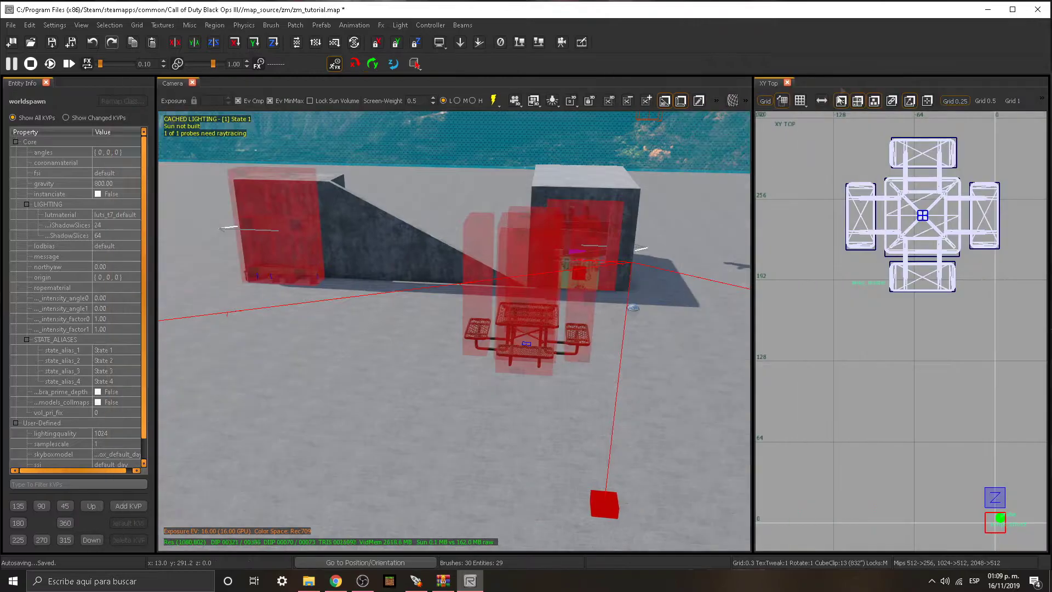
pyautogui.moveTo(590, 331)
pyautogui.mouseDown(button='right')
pyautogui.moveTo(483, 329)
pyautogui.moveTo(581, 318)
pyautogui.moveTo(586, 337)
pyautogui.mouseUp(button='right')
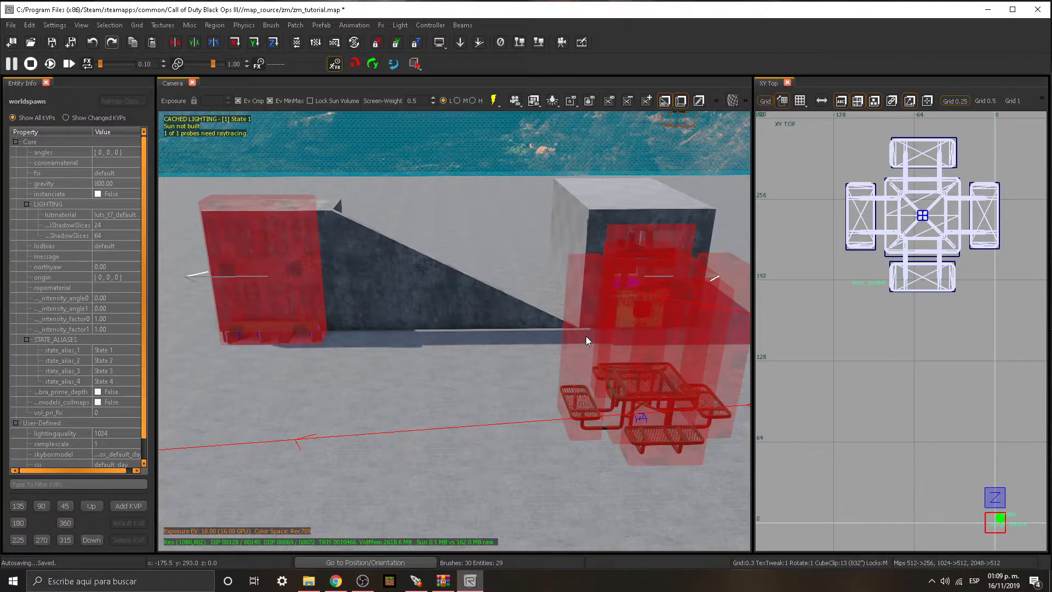
# Open the FX Browser alongside the camera view of the electrical cabinets.
pyautogui.moveTo(525, 367); pyautogui.dragTo(524, 367, button='right')
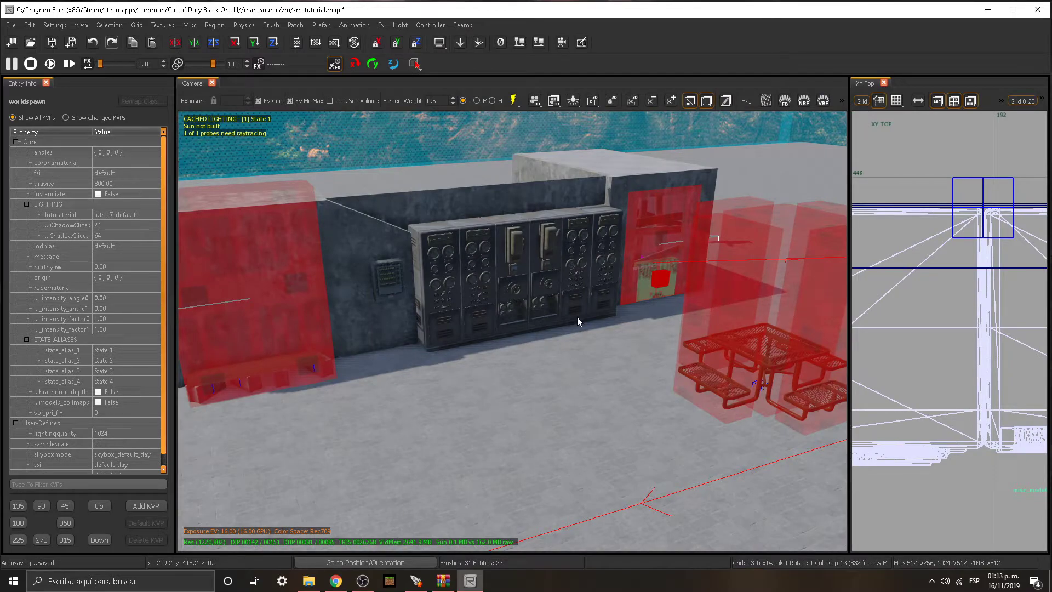
pyautogui.scroll(2, 546, 318)
pyautogui.moveTo(545, 318); pyautogui.dragTo(546, 316, button='right')
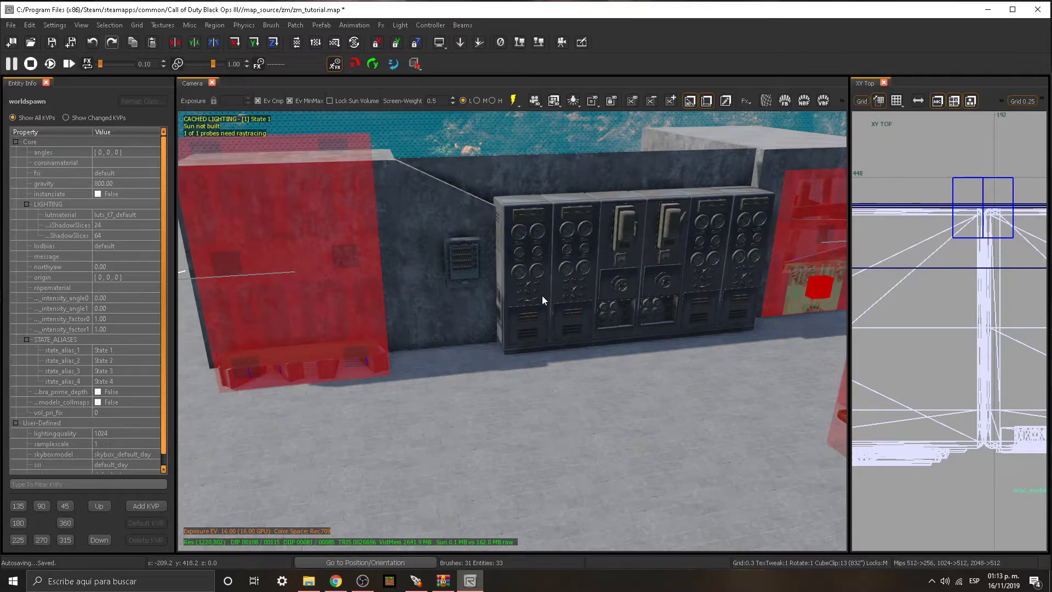
pyautogui.rightClick(672, 33)
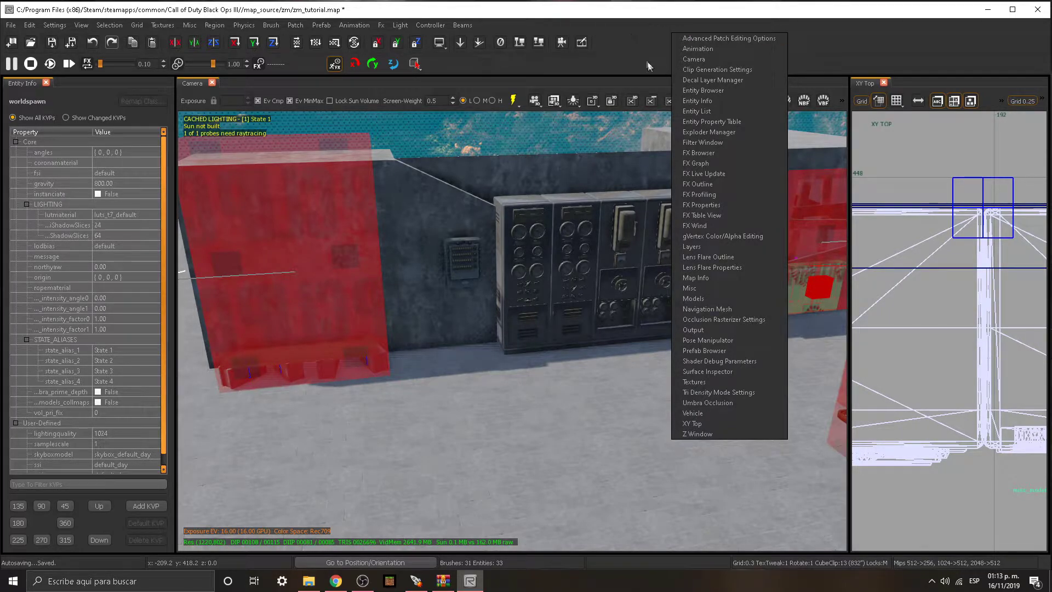
pyautogui.click(712, 155)
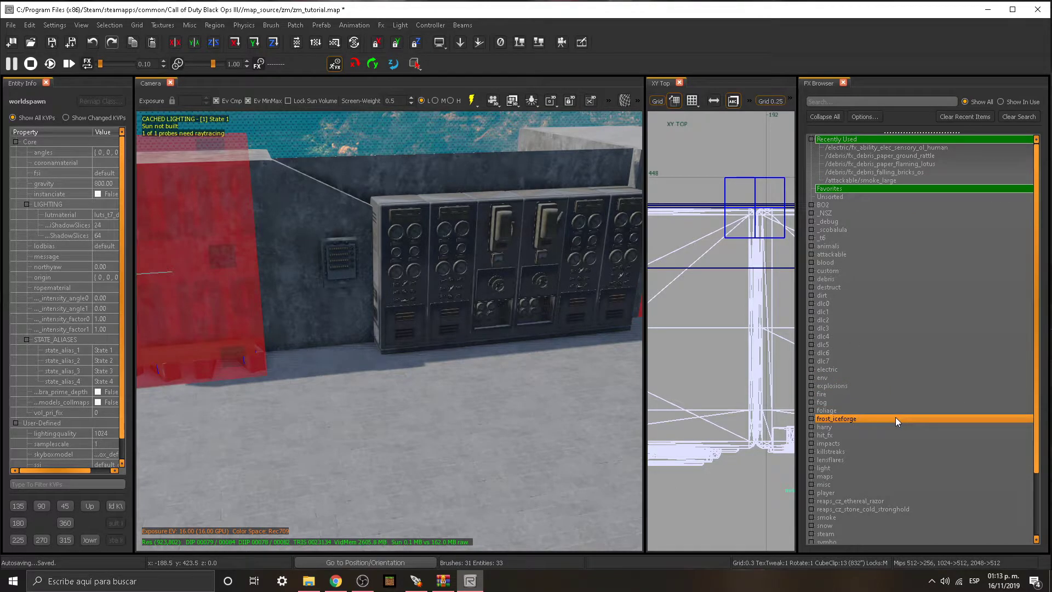
# Expand the electric category in the list of effects.
pyautogui.scroll(-2, 895, 416)
pyautogui.scroll(-2, 896, 416)
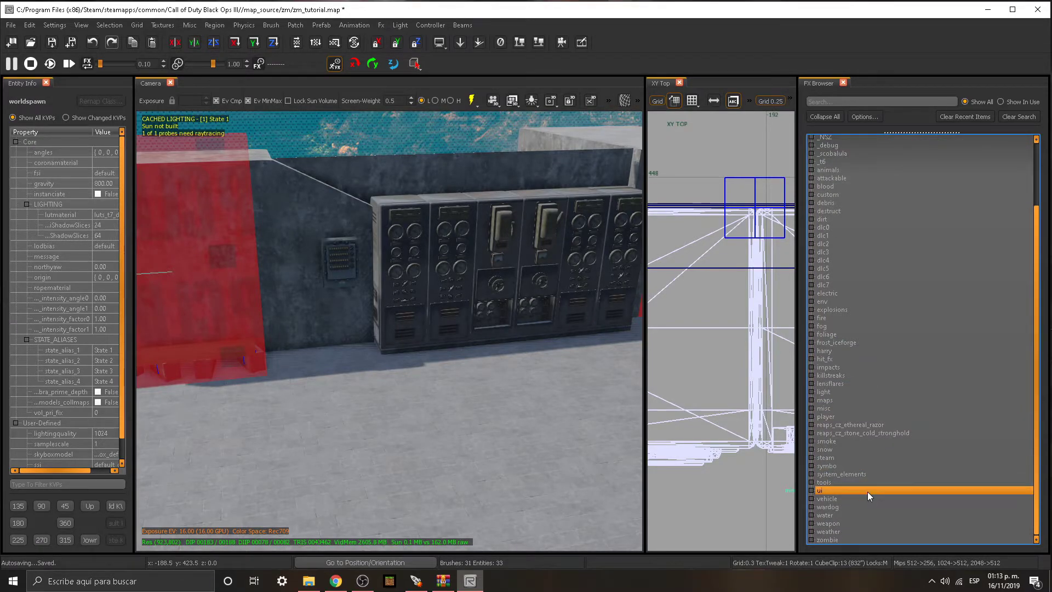
pyautogui.scroll(2, 860, 365)
pyautogui.scroll(-2, 860, 364)
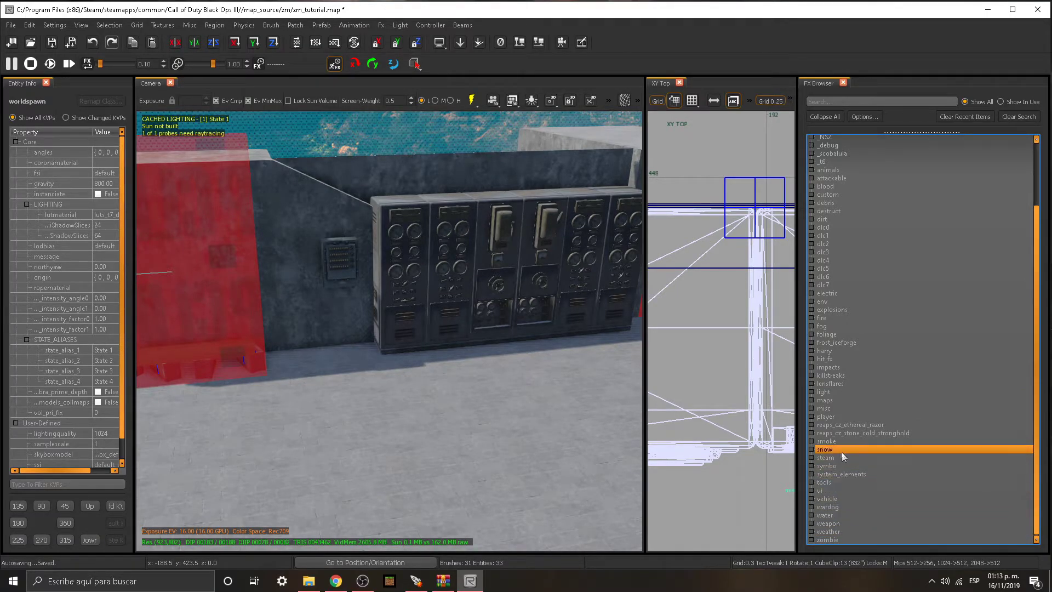
pyautogui.click(813, 294)
# Try the fx_elec_warlord_lower_damage_1 effect in front of the electrical cabinets, and delete it.
pyautogui.scroll(-3, 839, 341)
pyautogui.scroll(-4, 866, 294)
pyautogui.scroll(-16, 867, 297)
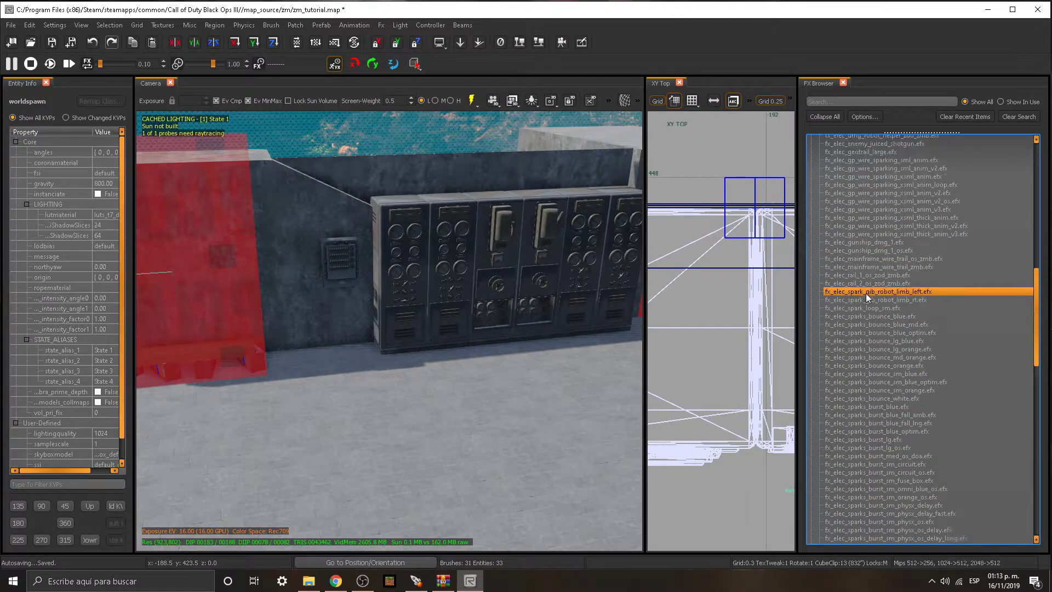
pyautogui.scroll(-7, 866, 294)
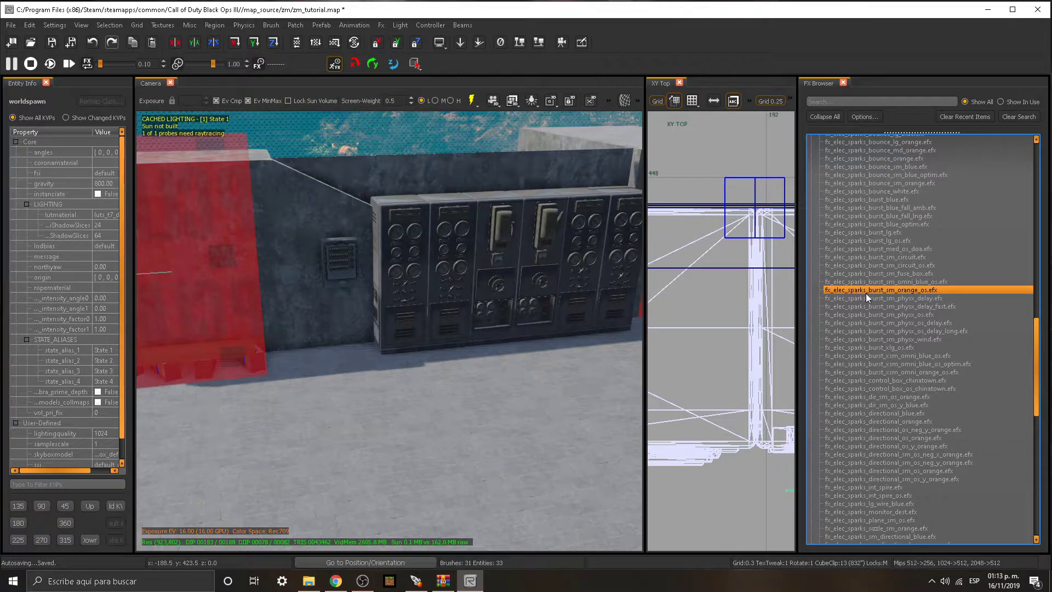
pyautogui.scroll(-5, 866, 294)
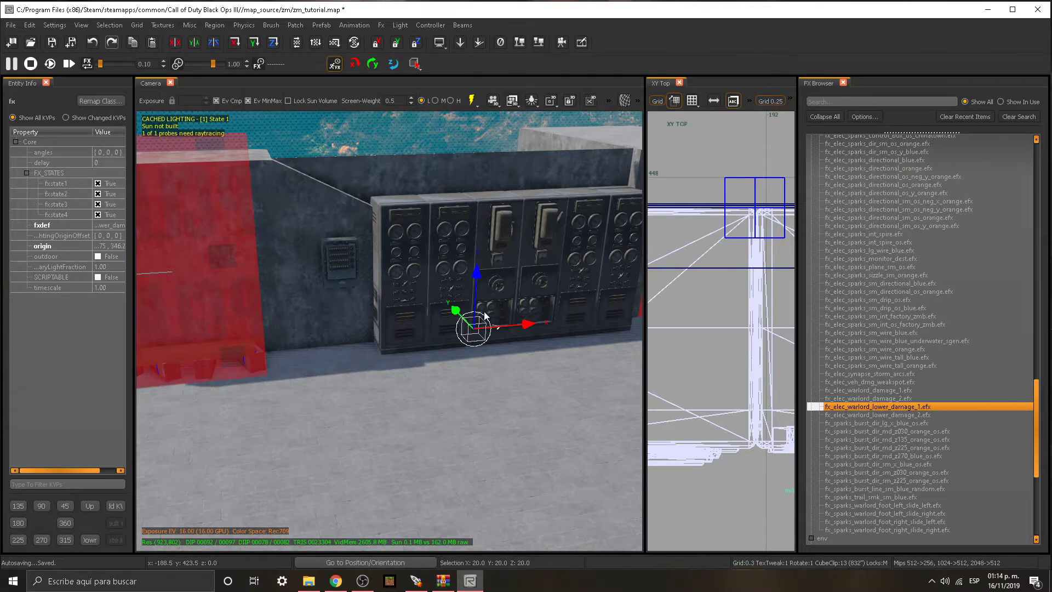
pyautogui.press('BackSpace')
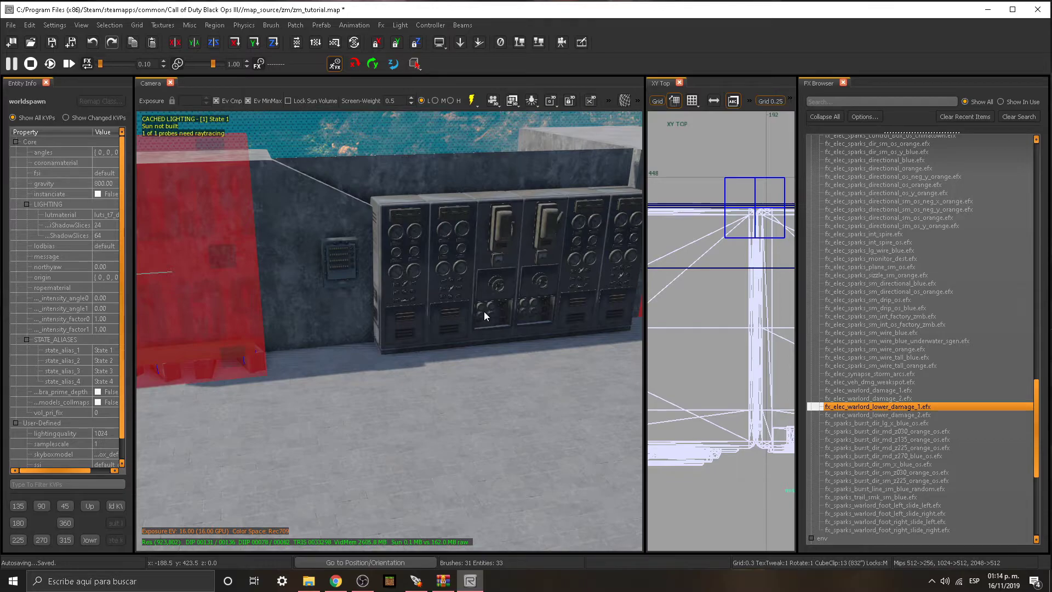
# Place the fx_elec_synapse_storm_arcs effect in front of the electrical cabinets and raise it along Z.
pyautogui.moveTo(891, 375); pyautogui.dragTo(498, 429)
pyautogui.moveTo(513, 371); pyautogui.dragTo(519, 268)
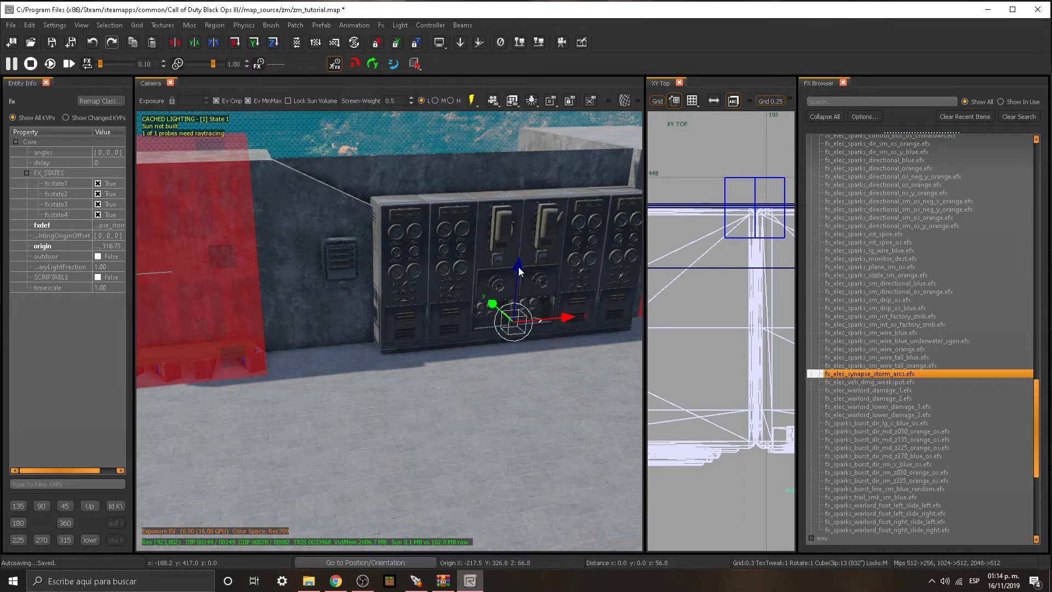
pyautogui.moveTo(533, 356)
pyautogui.mouseDown(button='right')
pyautogui.moveTo(635, 357)
pyautogui.moveTo(531, 354)
pyautogui.mouseUp(button='right')
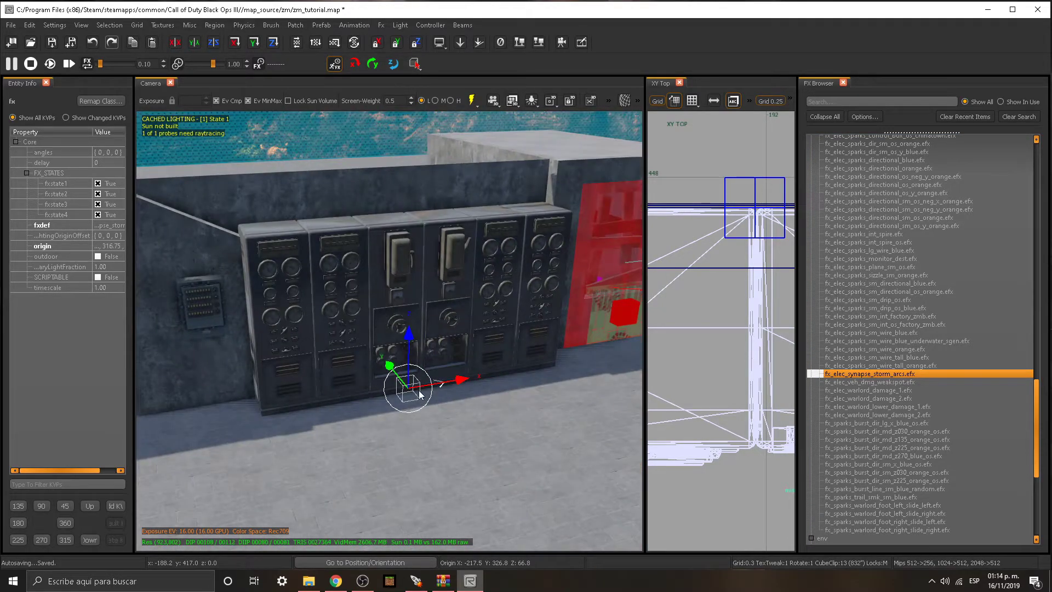
# Enable FX rendering so that placed effects play in the camera view.
pyautogui.click(382, 25)
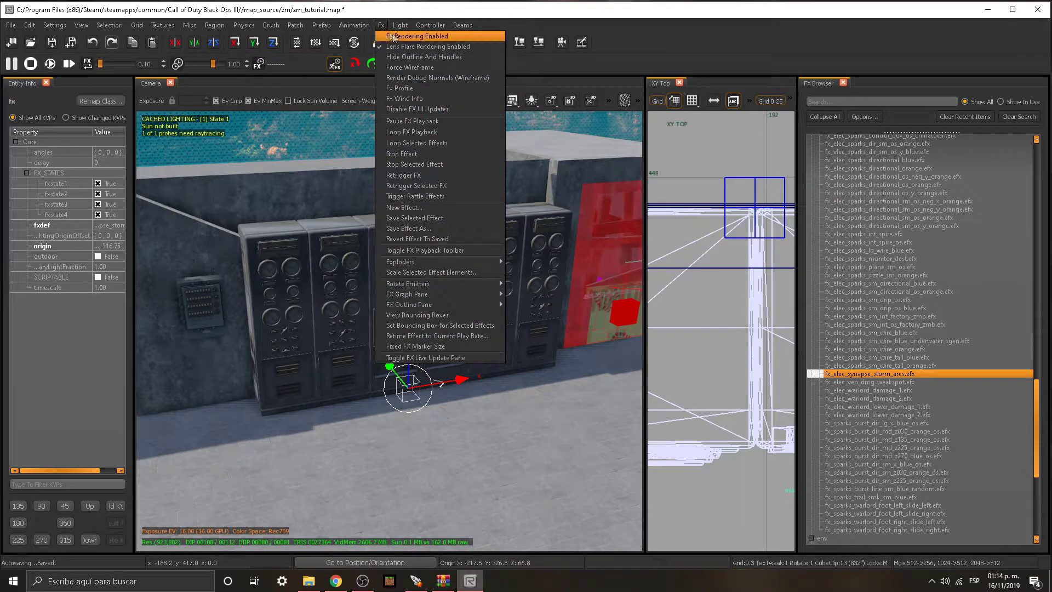
pyautogui.click(397, 36)
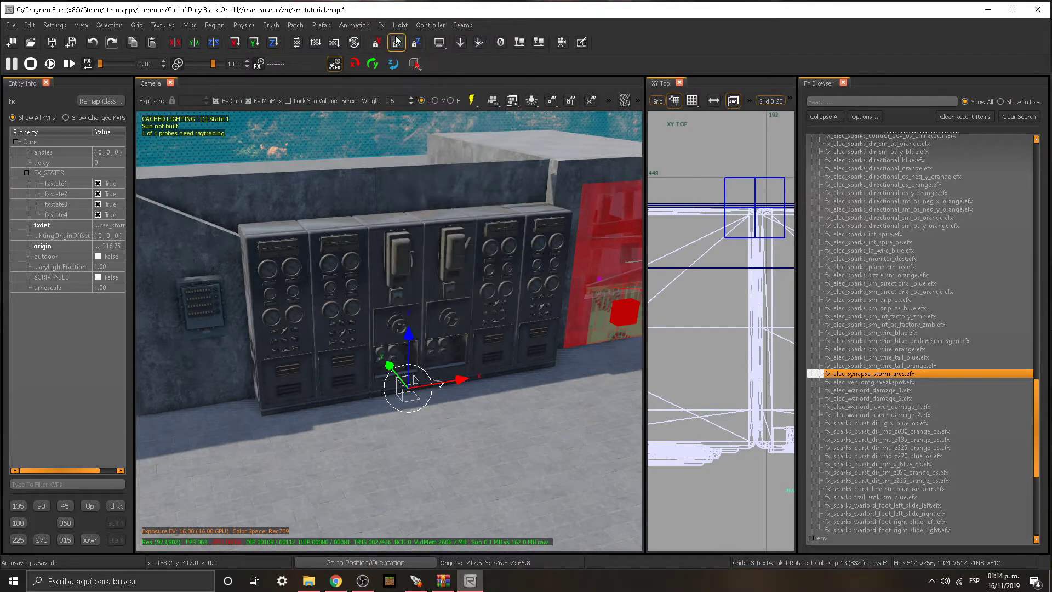
pyautogui.moveTo(426, 445); pyautogui.dragTo(458, 405, button='right')
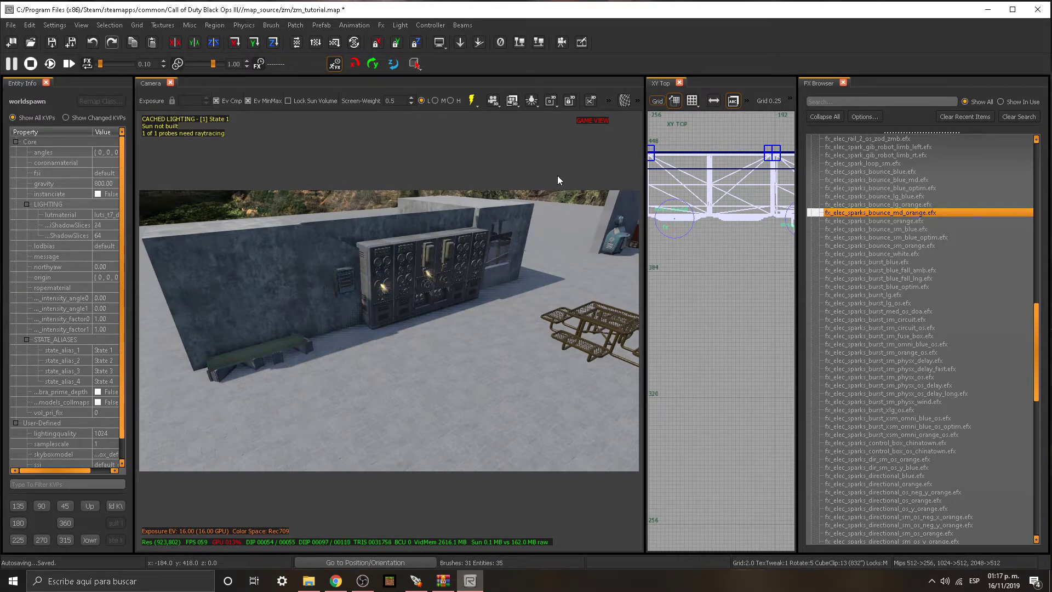
# Turn off game view in the camera, close to the sparking electrical cabinets.
pyautogui.scroll(3, 557, 175)
pyautogui.moveTo(557, 176); pyautogui.dragTo(558, 176, button='right')
pyautogui.press('g')
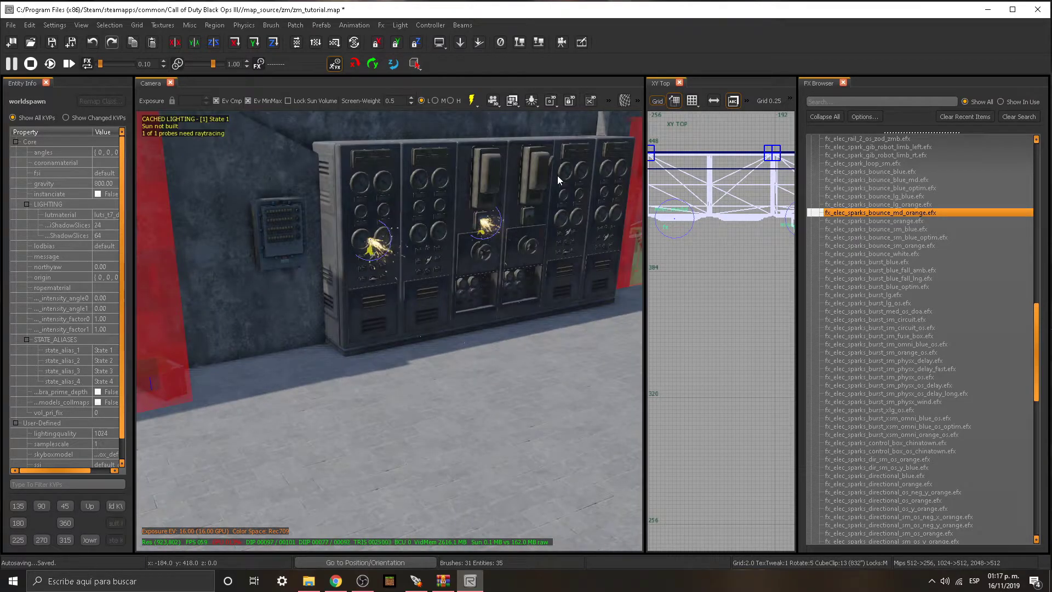
# Collapse the electric effects category and expand the fire category.
pyautogui.scroll(15, 926, 351)
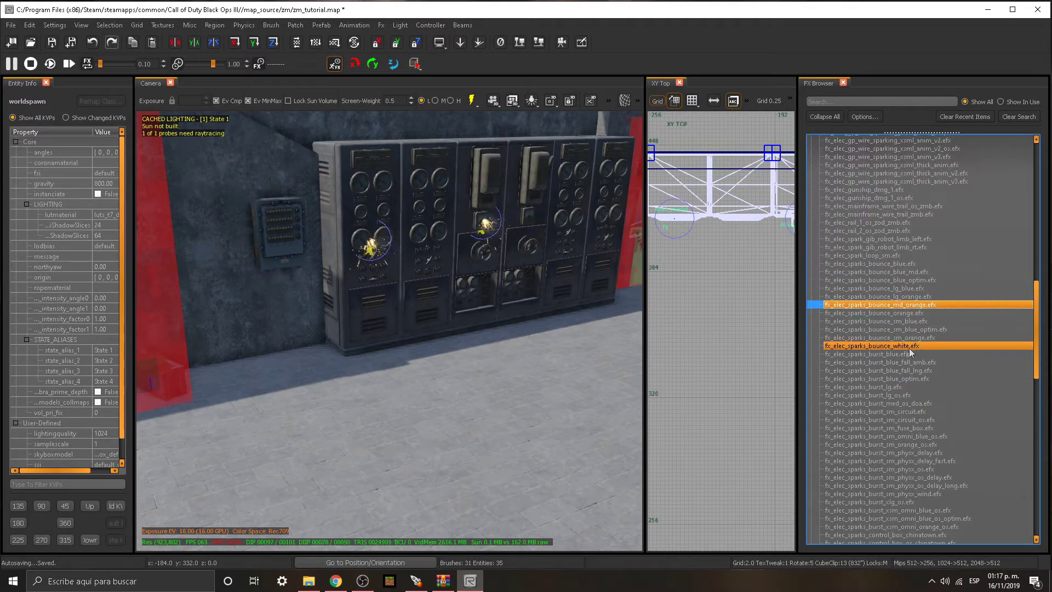
pyautogui.scroll(6, 877, 311)
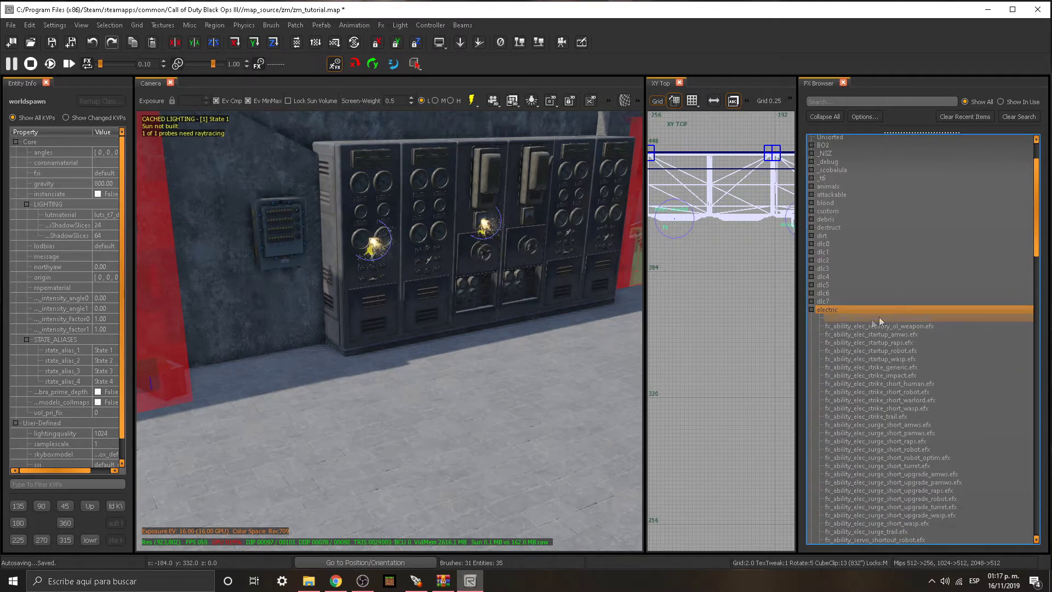
pyautogui.doubleClick(835, 310)
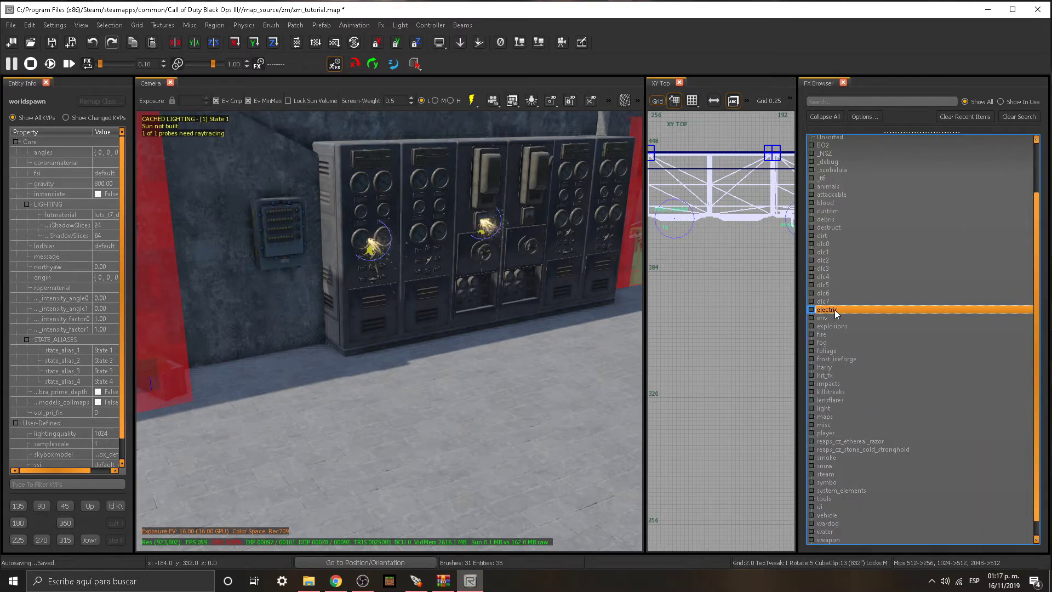
pyautogui.scroll(-1, 855, 425)
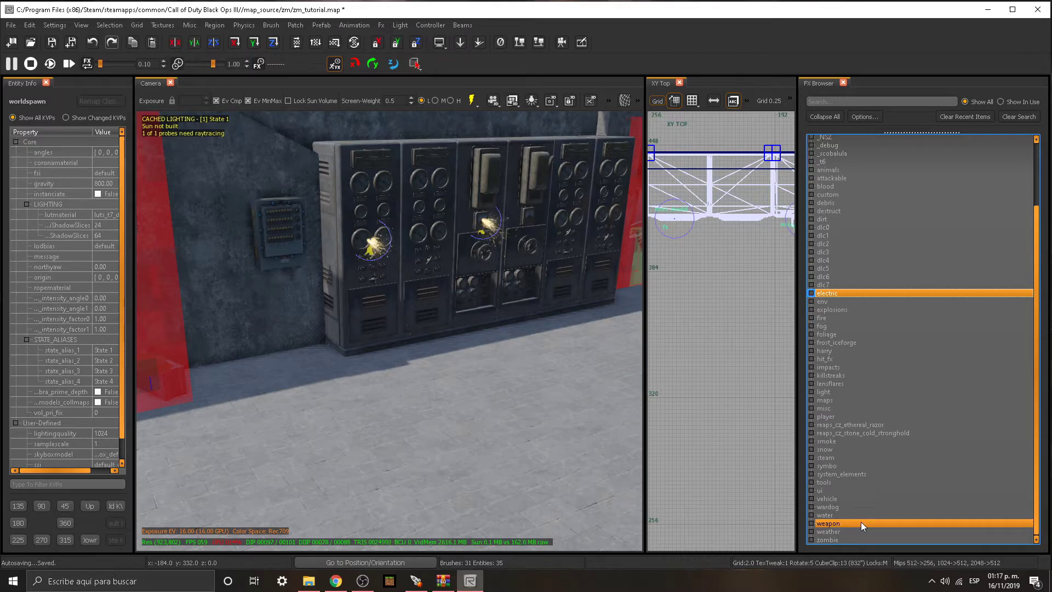
pyautogui.scroll(3, 835, 403)
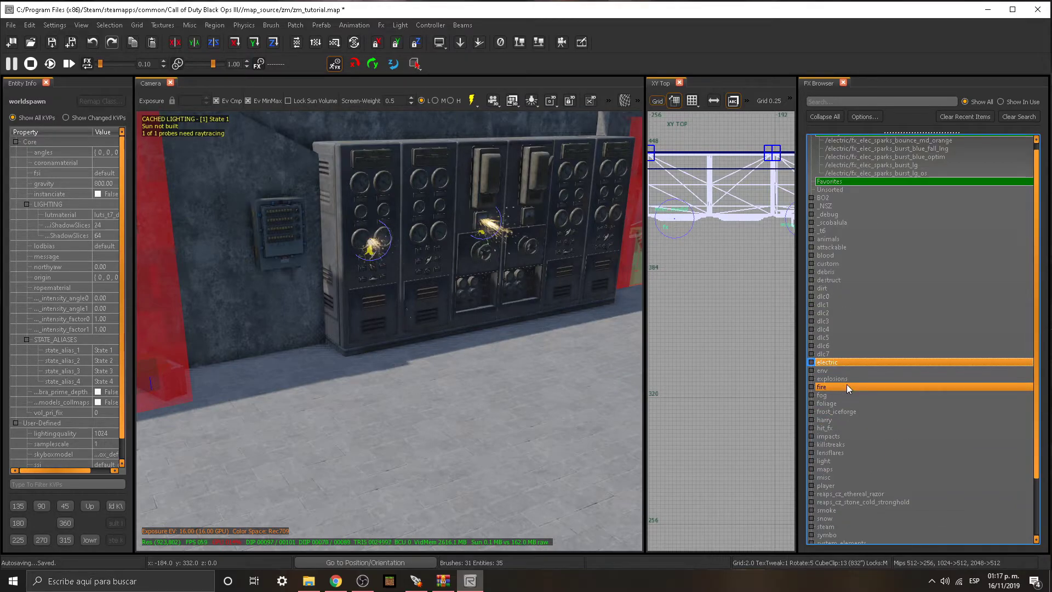
pyautogui.doubleClick(821, 365)
# Place the fx_fire_barrel_30x30 effect at the electrical cabinets and raise it to the fourth cabinet's dials, at about Z 58.
pyautogui.scroll(-15, 877, 432)
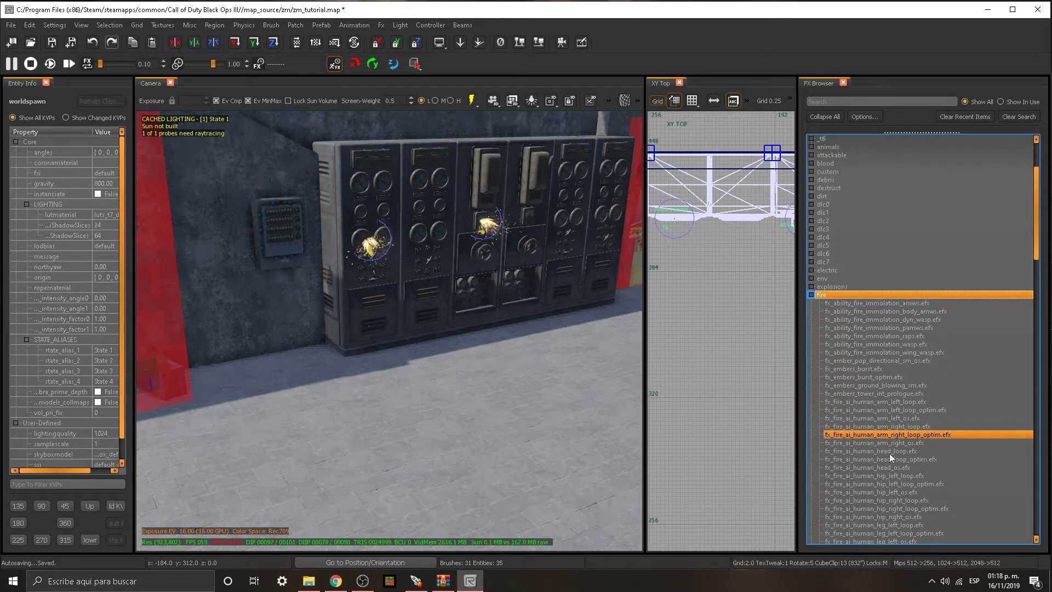
pyautogui.scroll(-20, 887, 465)
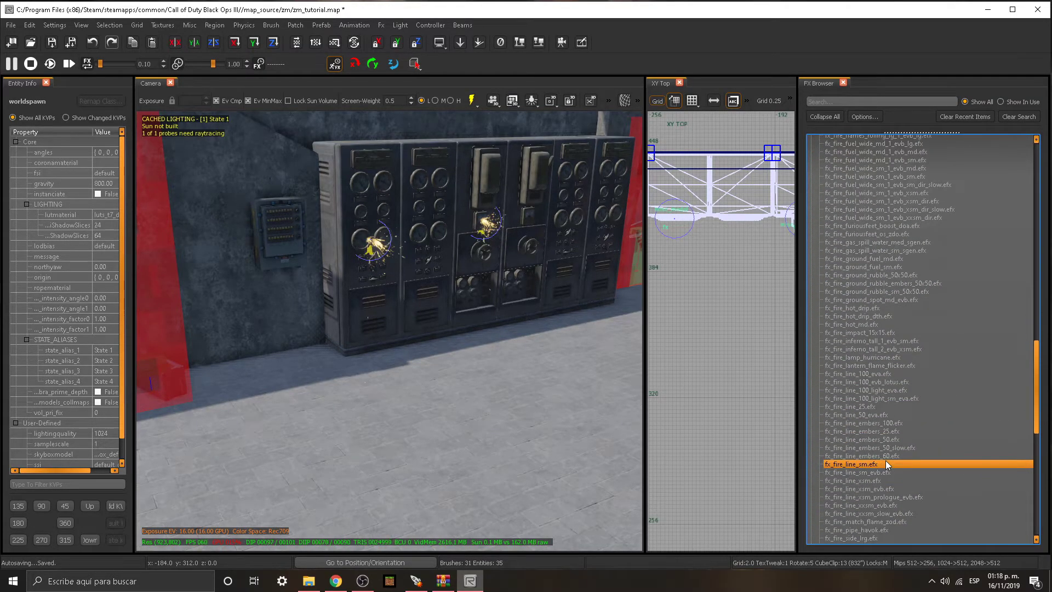
pyautogui.scroll(-2, 887, 446)
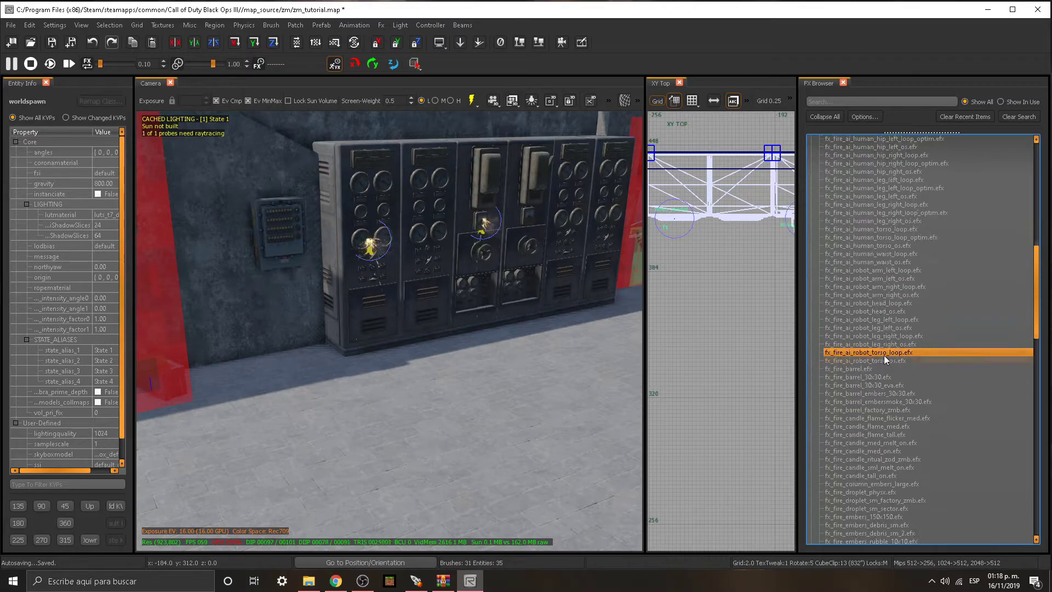
pyautogui.scroll(-6, 884, 370)
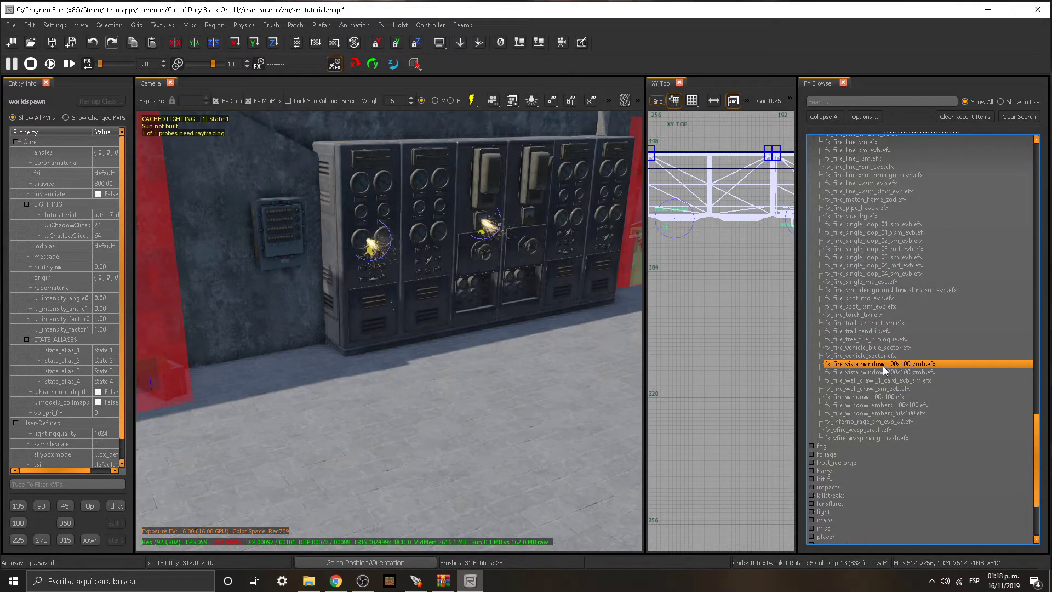
pyautogui.scroll(20, 883, 376)
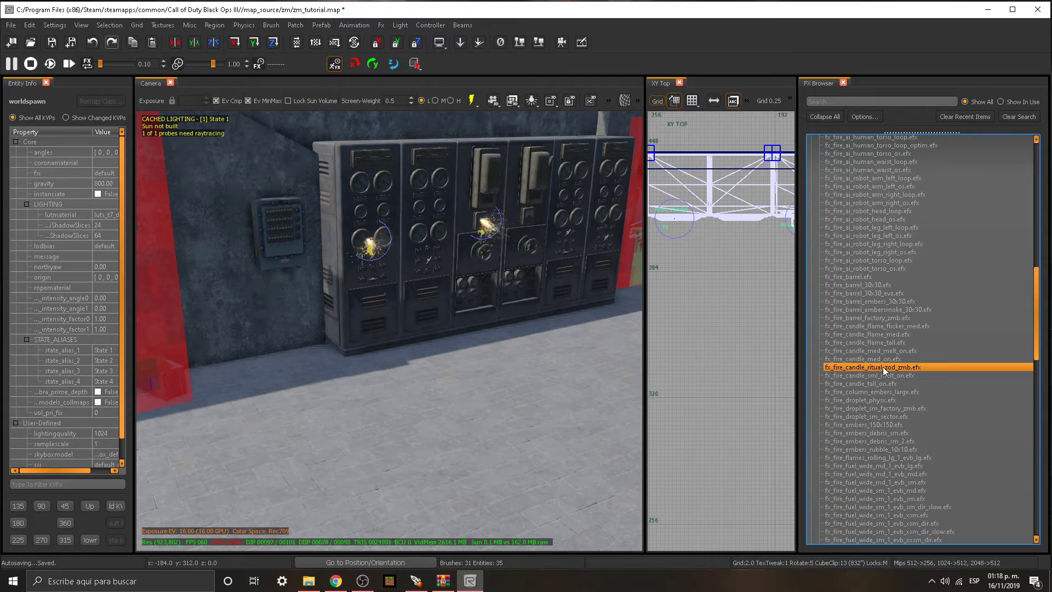
pyautogui.click(876, 401)
pyautogui.click(501, 313)
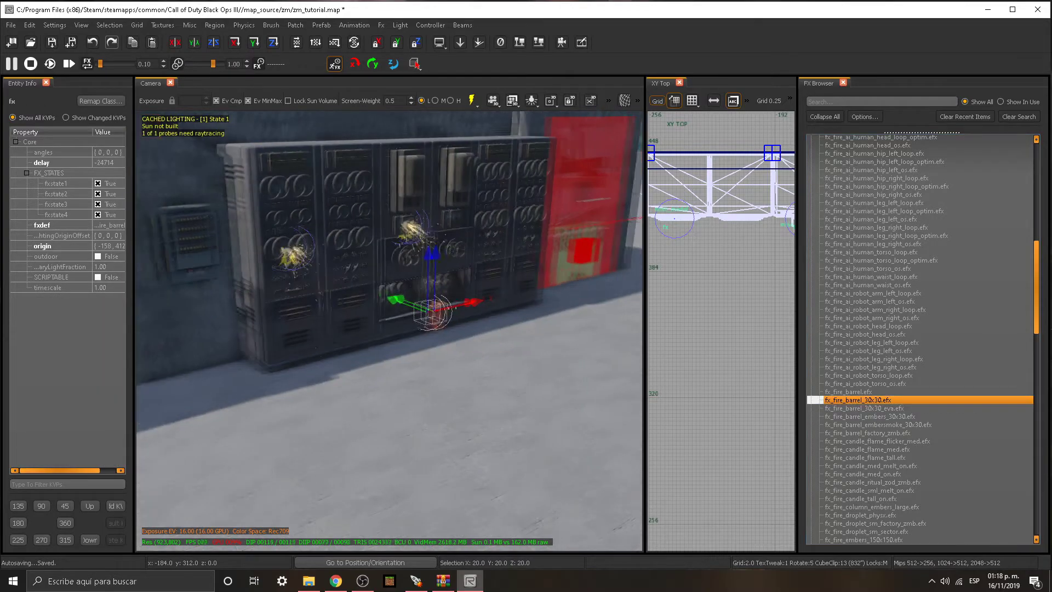
pyautogui.moveTo(389, 393); pyautogui.dragTo(387, 288)
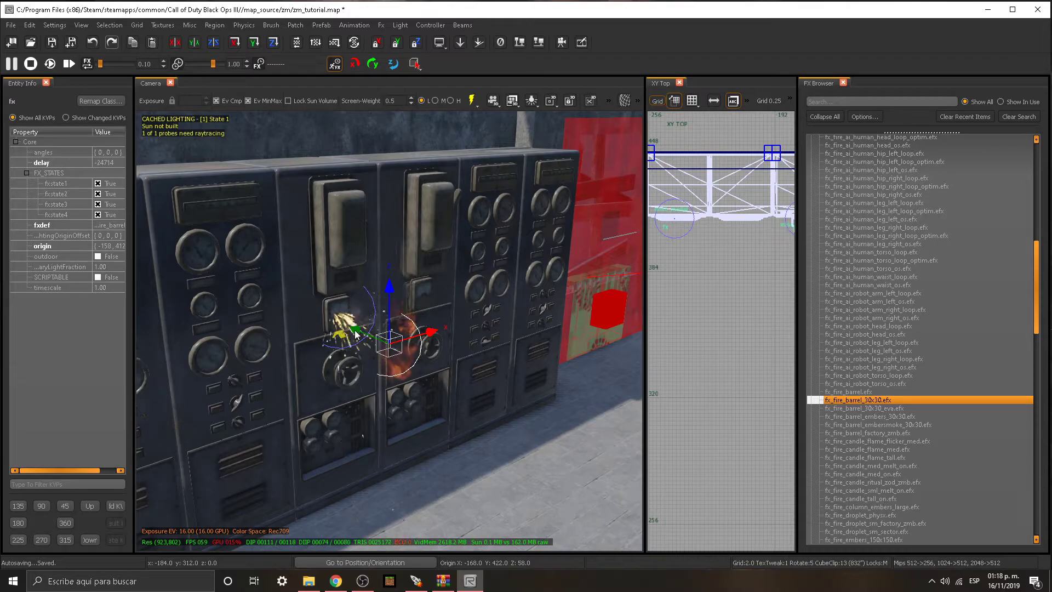
# Add two more fx_fire_barrel_30x30 effects on the second and fifth cabinets, the fifth's at about Z 80, and clear the selection.
pyautogui.moveTo(355, 331); pyautogui.dragTo(405, 367, button='right')
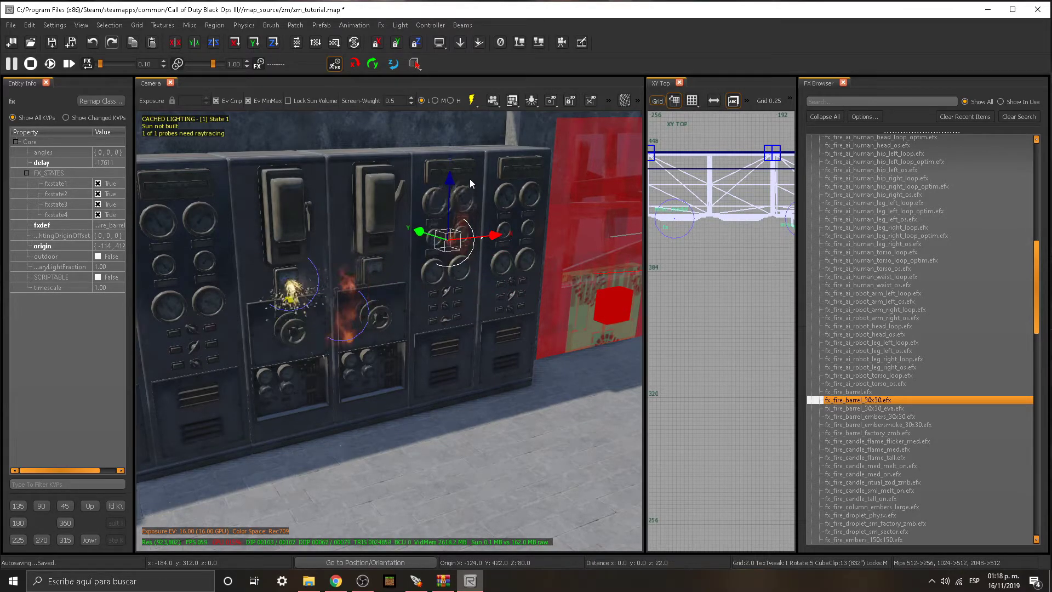
pyautogui.moveTo(473, 222); pyautogui.dragTo(575, 219, button='right')
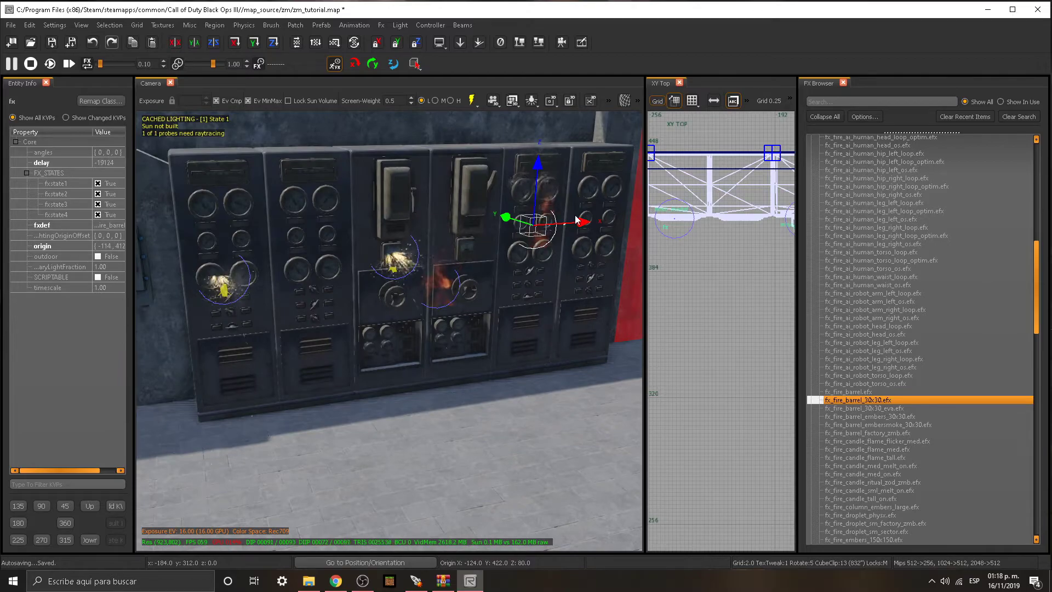
pyautogui.press('Escape')
# Examine the spark and fire effects on the electrical cabinets in game view from several angles.
pyautogui.moveTo(329, 256)
pyautogui.mouseDown(button='right')
pyautogui.moveTo(379, 280)
pyautogui.moveTo(328, 256)
pyautogui.mouseUp(button='right')
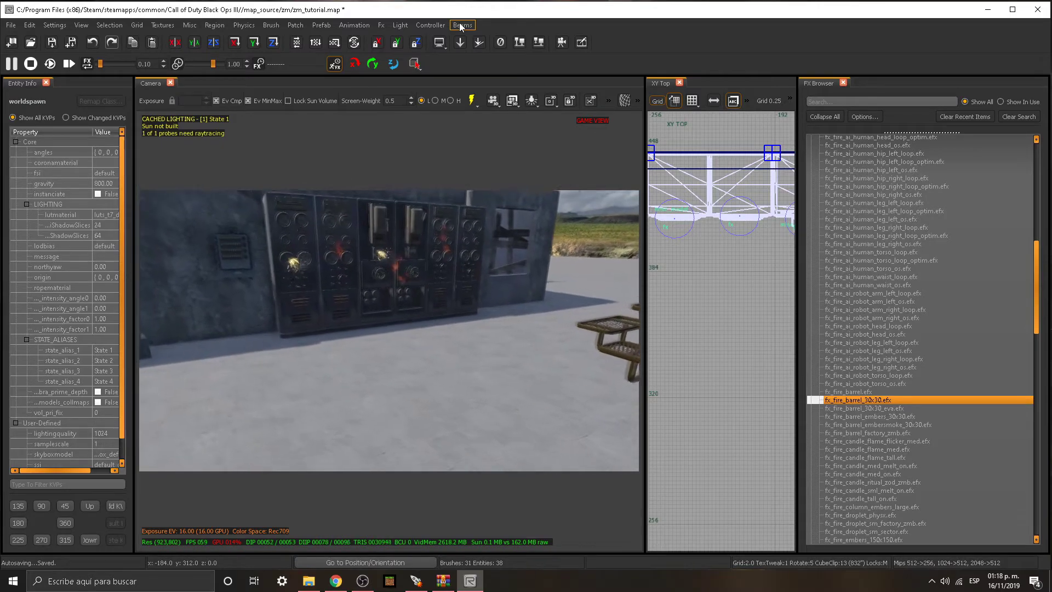
pyautogui.press('Up')
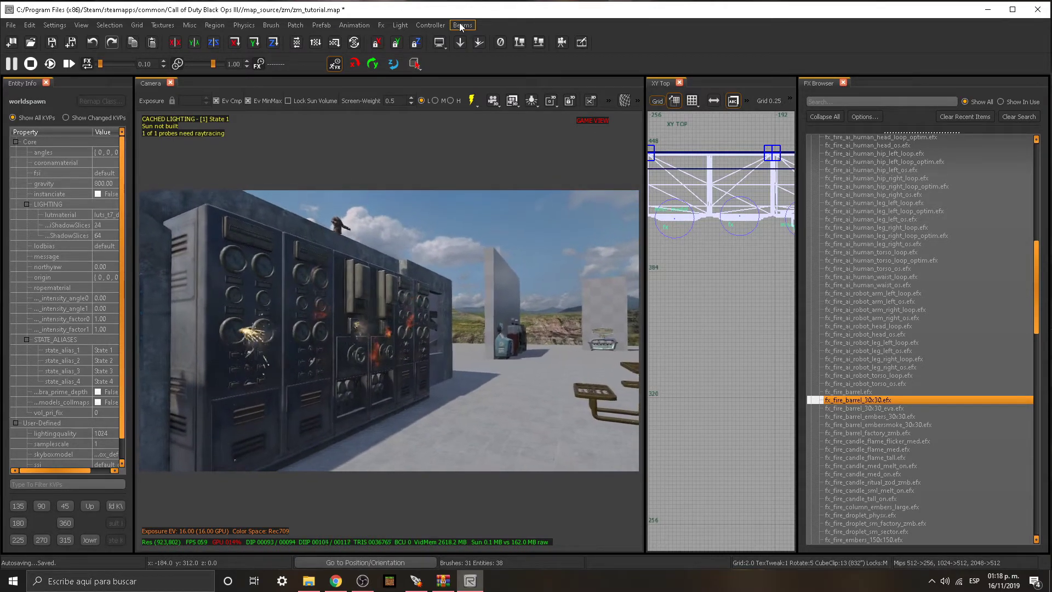
pyautogui.press('Up')
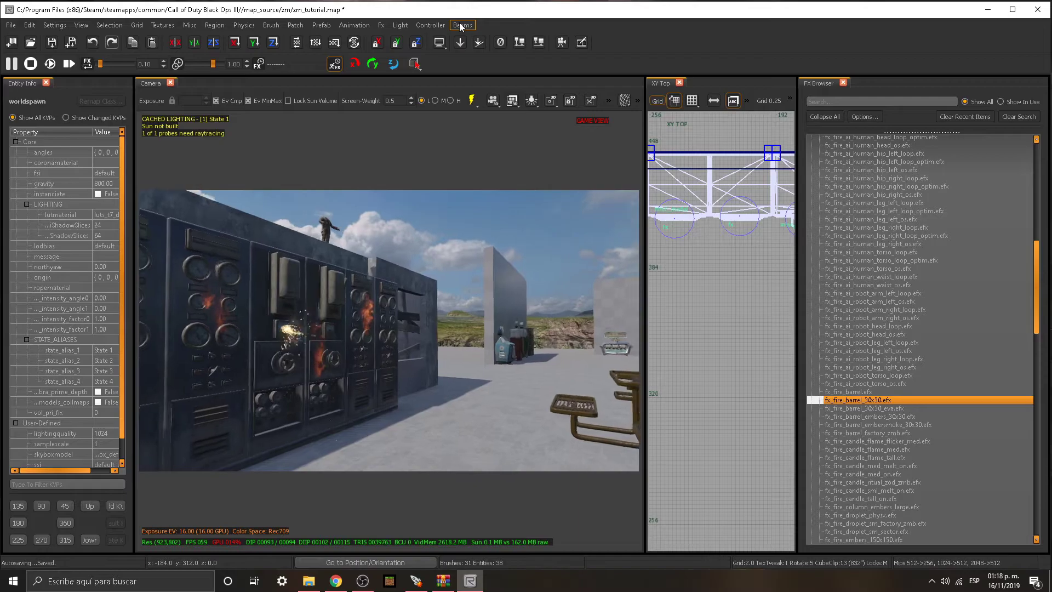
pyautogui.press('Left')
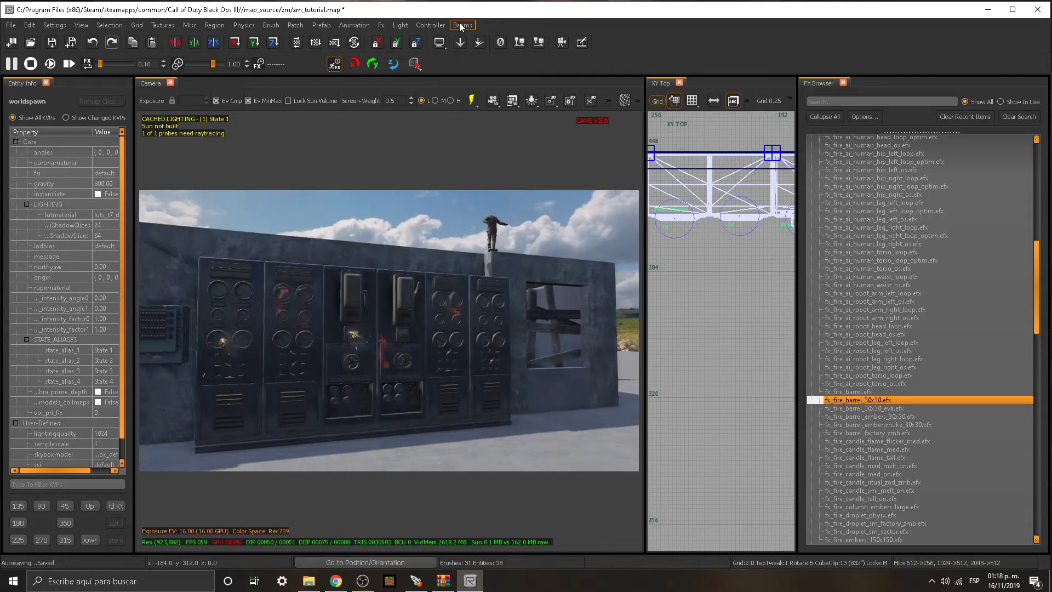
pyautogui.press('Left')
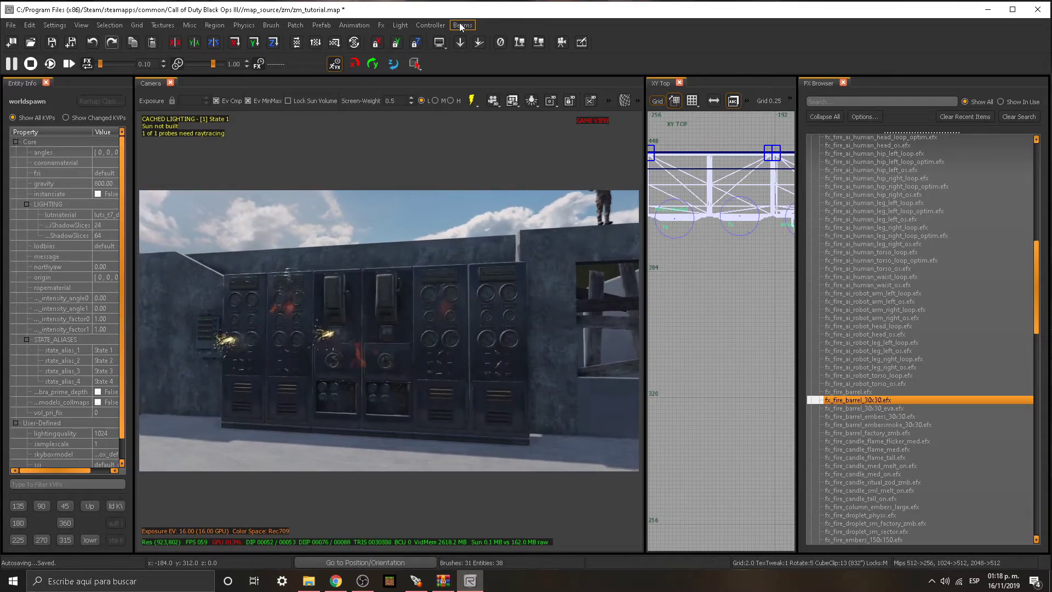
# View the cabinet effects from the far side, leave game view and check the cabinets from the front in the editor.
pyautogui.press('Left')
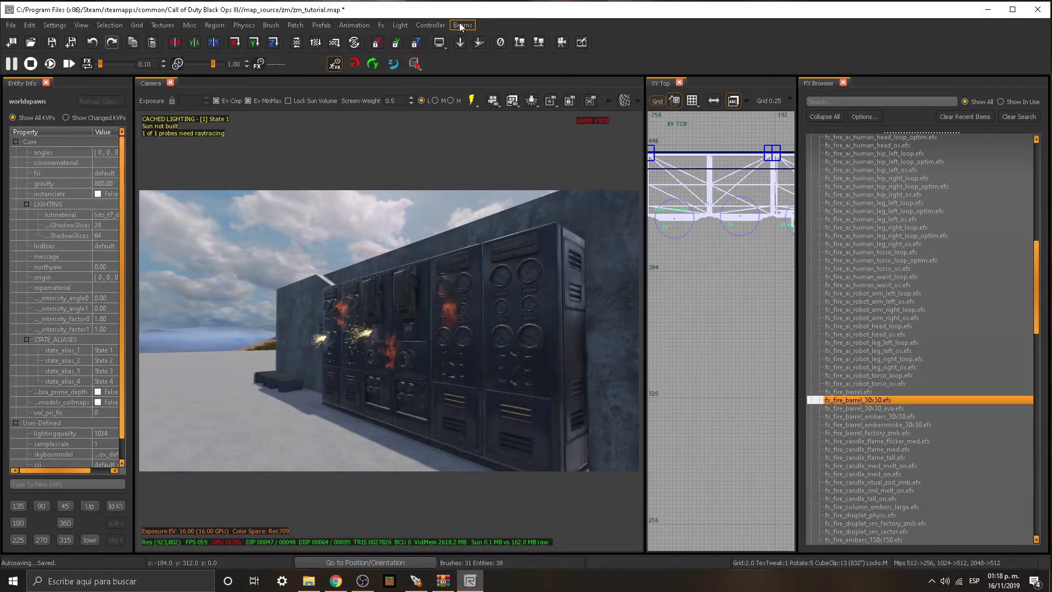
pyautogui.press('Left')
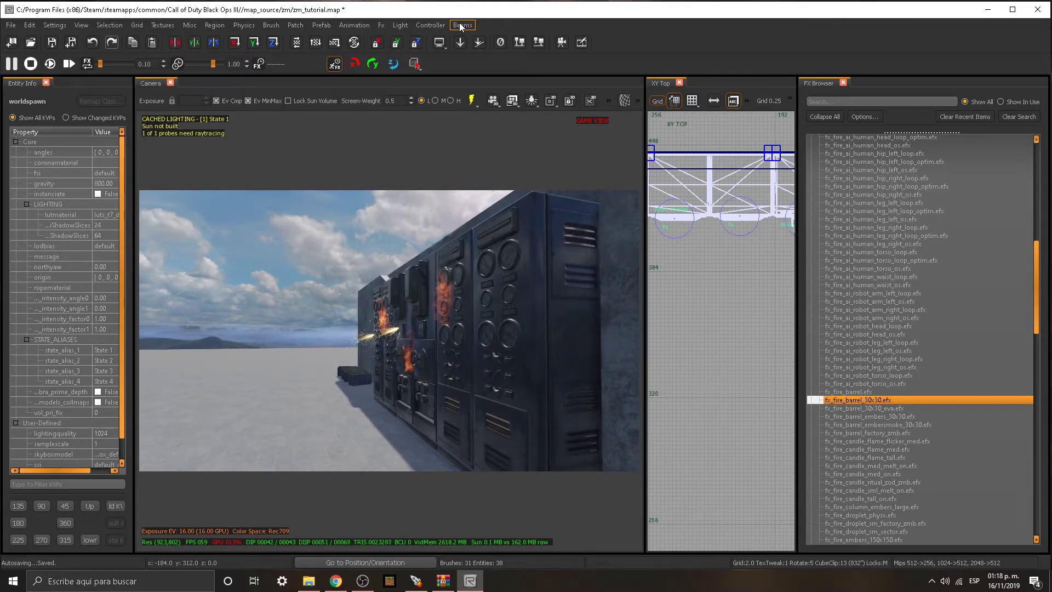
pyautogui.press('g')
pyautogui.press('Right')
pyautogui.moveTo(375, 230); pyautogui.dragTo(519, 234, button='right')
pyautogui.scroll(-2, 383, 247)
pyautogui.moveTo(386, 244); pyautogui.dragTo(391, 200, button='right')
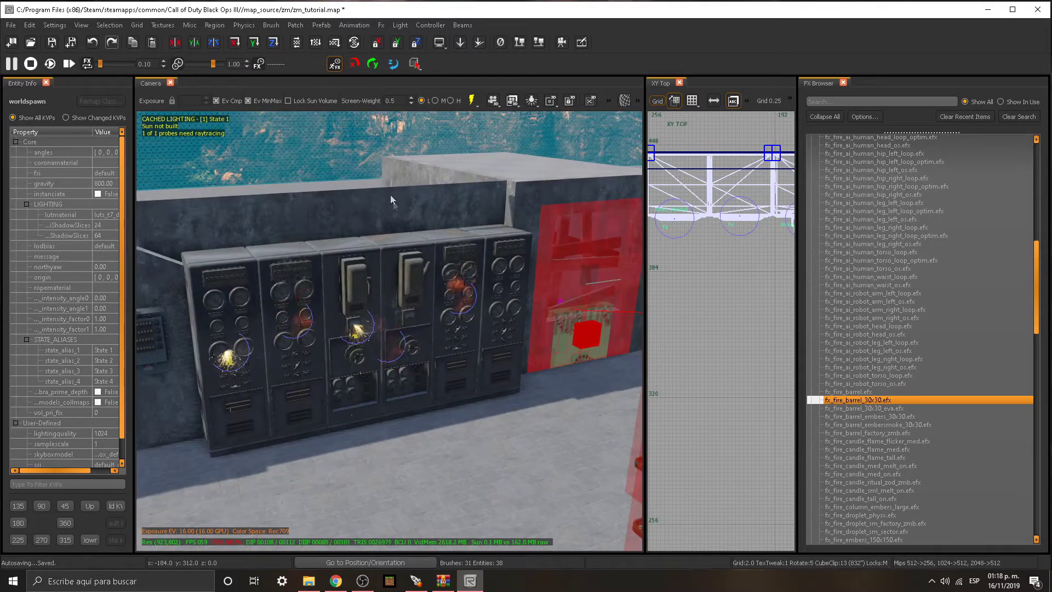
pyautogui.click(381, 25)
pyautogui.click(420, 39)
pyautogui.press('Down')
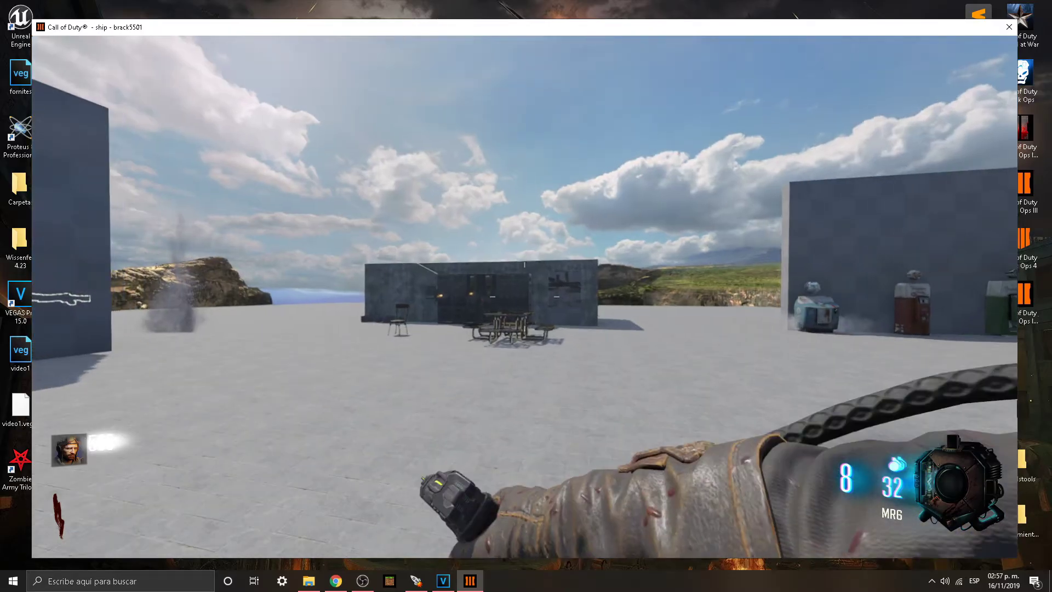
# Switch to the map running in Black Ops III and test moving around and shooting at the metal picnic table.
pyautogui.press('w')
pyautogui.press('c')
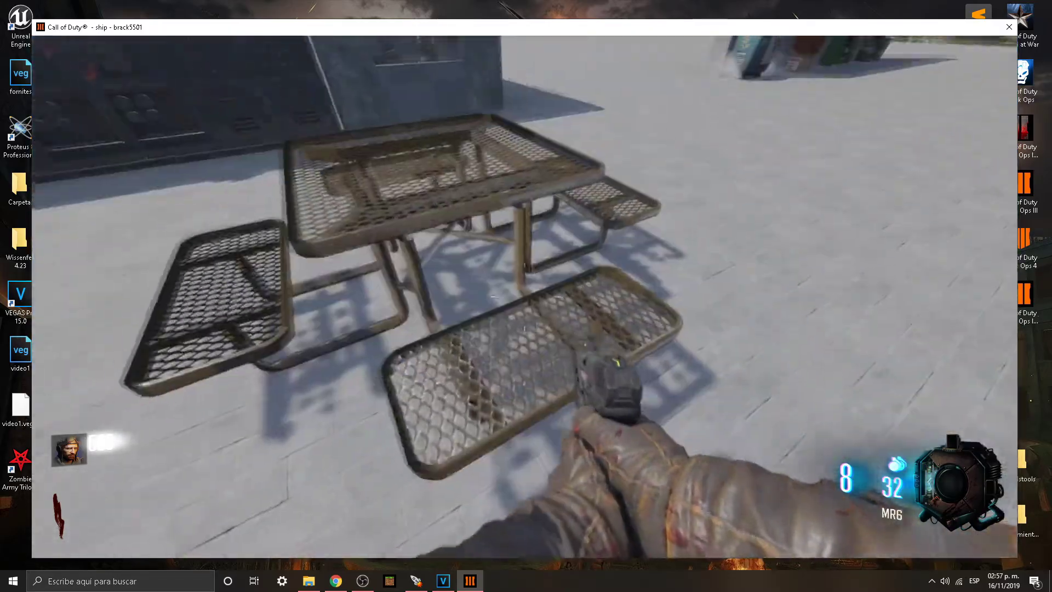
pyautogui.click(524, 296)
pyautogui.click(524, 297)
pyautogui.press('r')
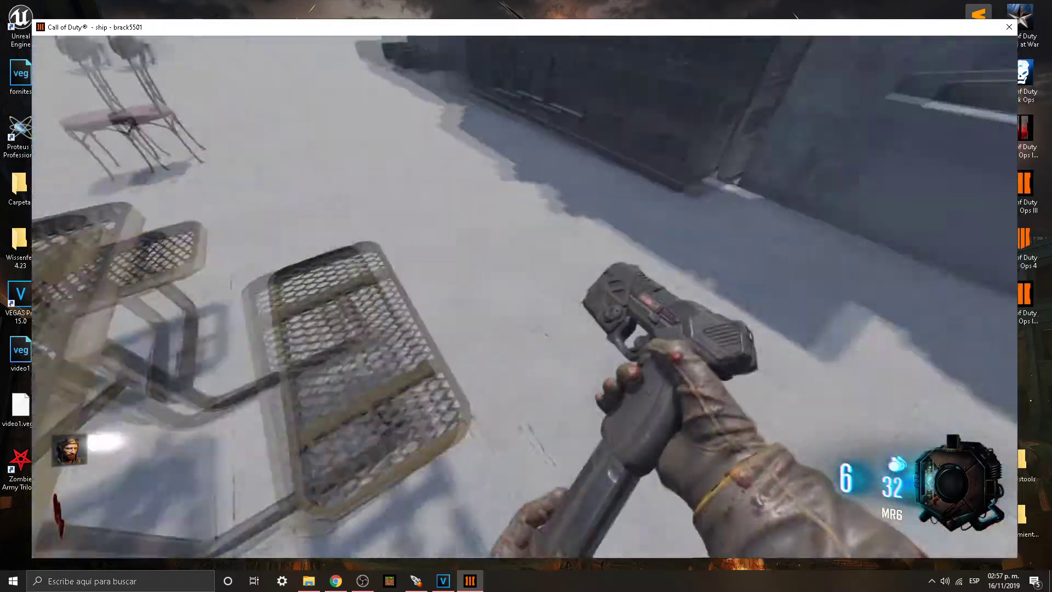
# Inspect the sparking and burning electrical cabinets and the barricaded window up close in the running map.
pyautogui.hotkey('shift', 'w')
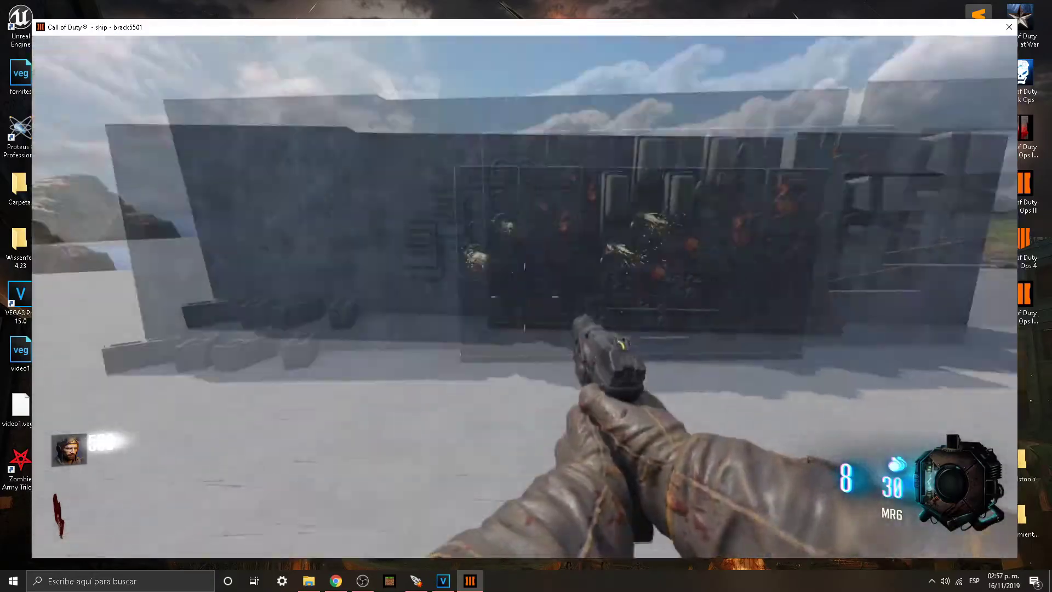
pyautogui.hotkey('shift', 'w')
pyautogui.press('w')
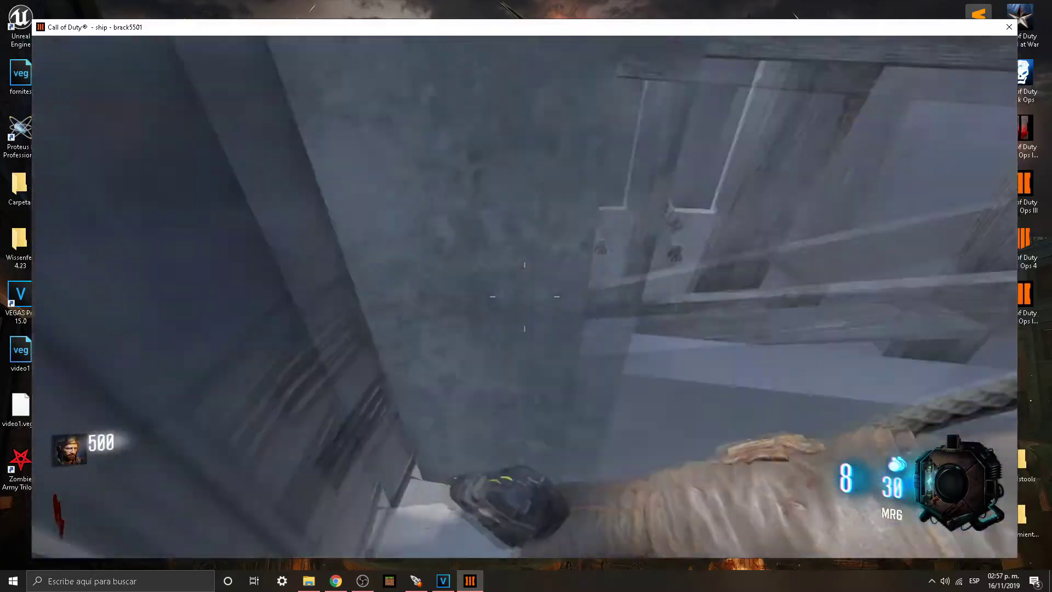
pyautogui.press('w')
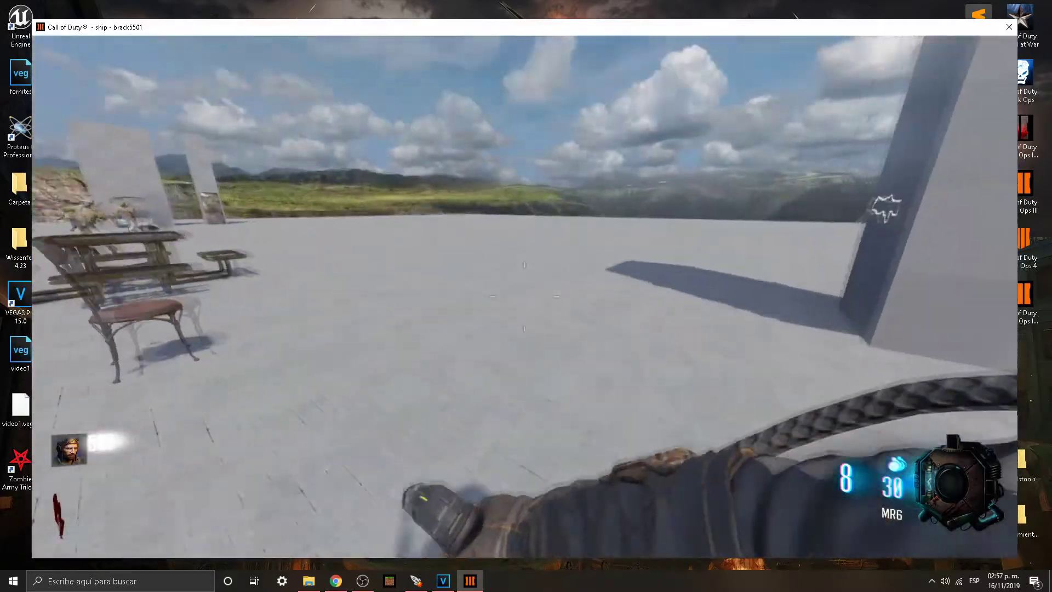
# Playtest the map against zombies around the picnic table and electrical cabinets.
pyautogui.hotkey('shift', 'w')
pyautogui.press('v')
pyautogui.press('w')
pyautogui.press('v')
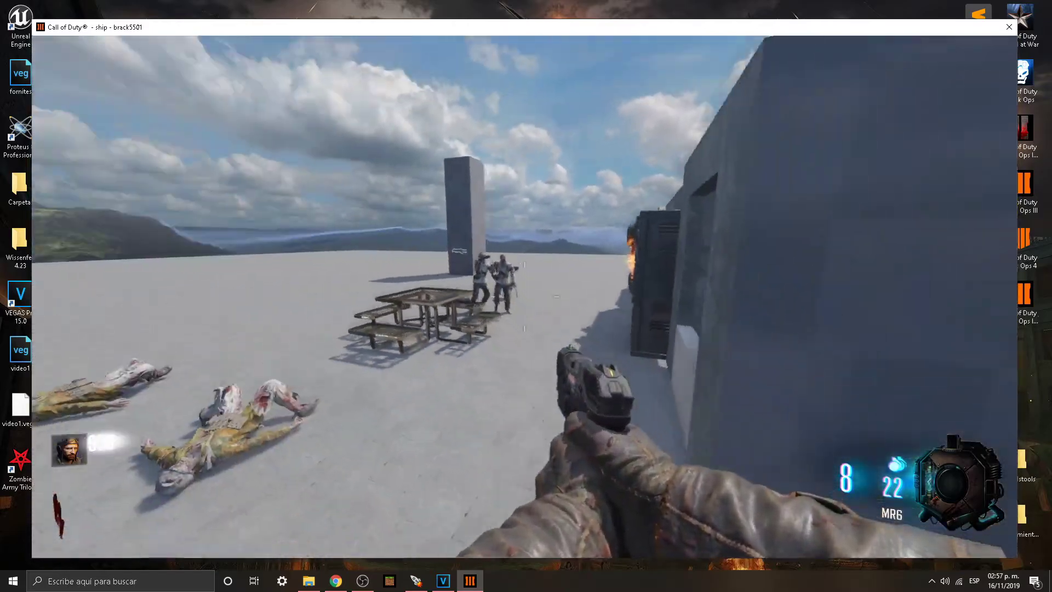
pyautogui.press('w')
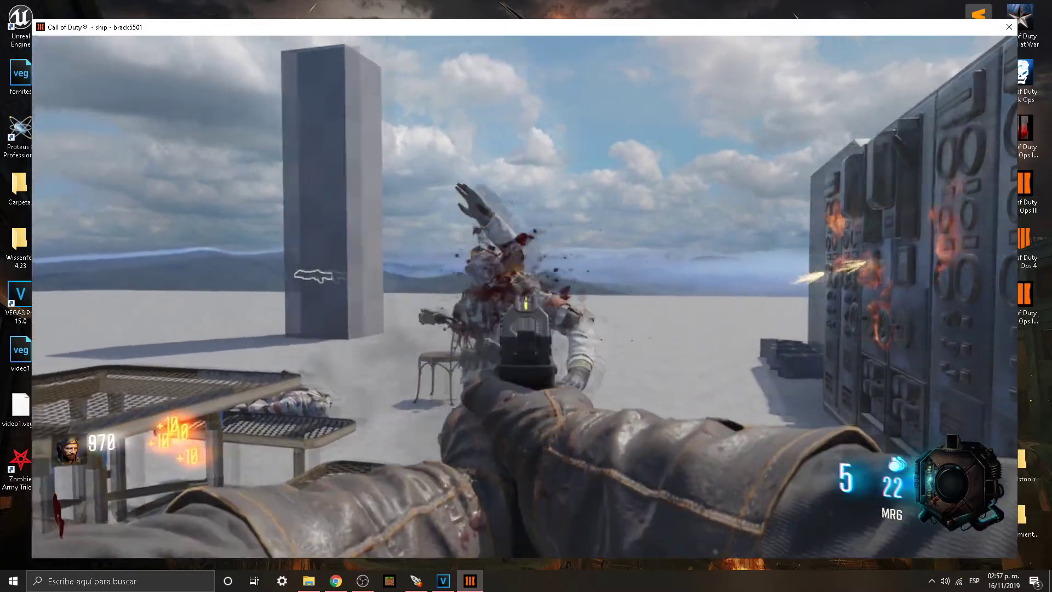